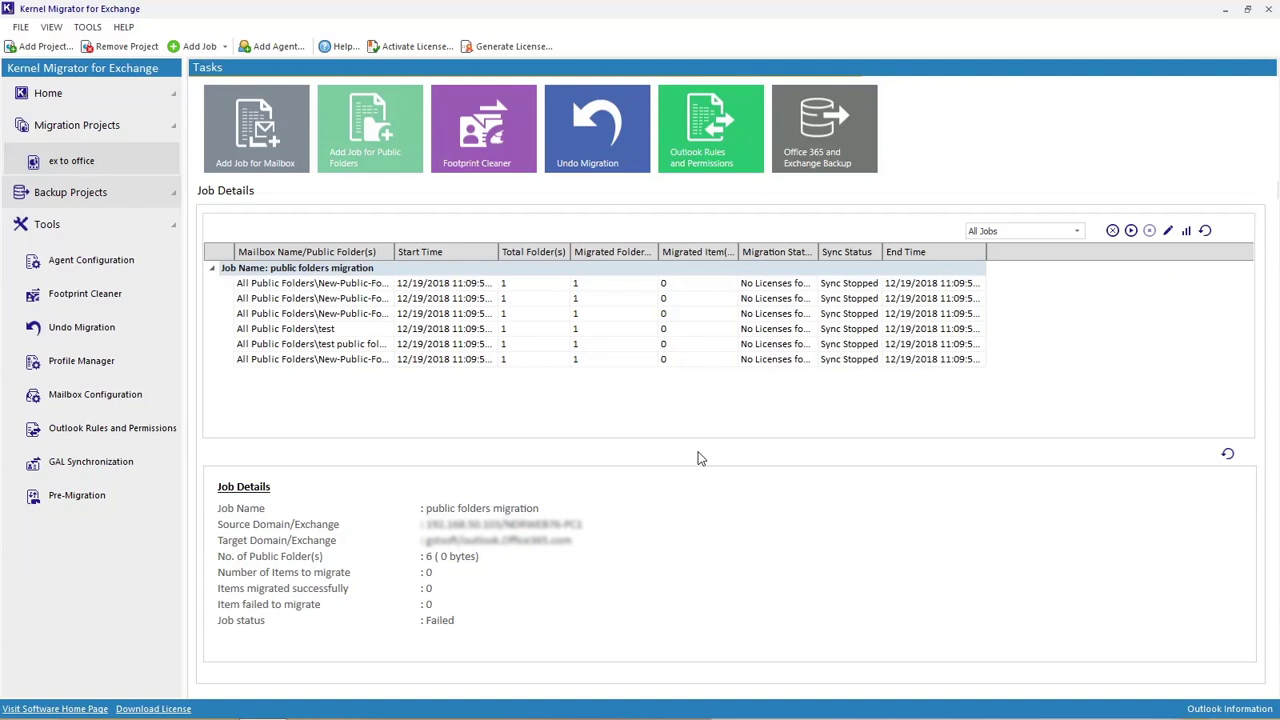
Create a new migration project named "exchange to ofc 365"
{"action": "left_click", "coordinate": [45, 46]}
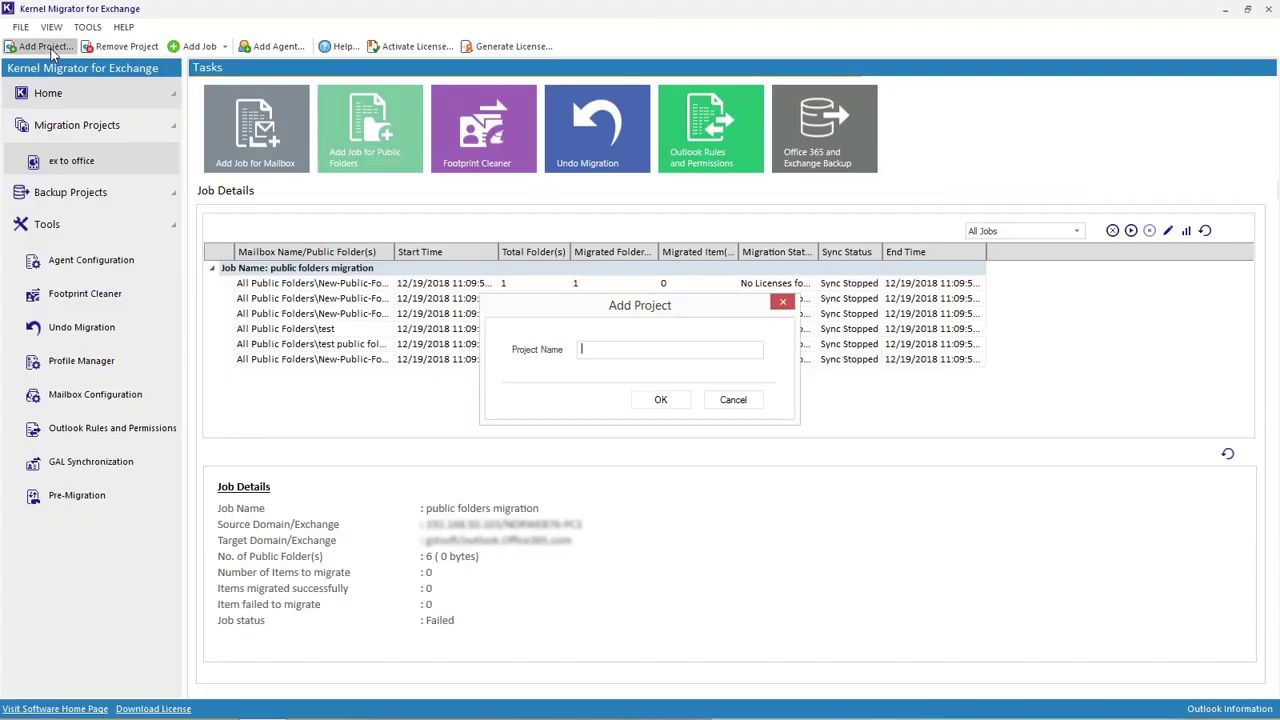
{"action": "type", "text": "exchange to ofc 365"}
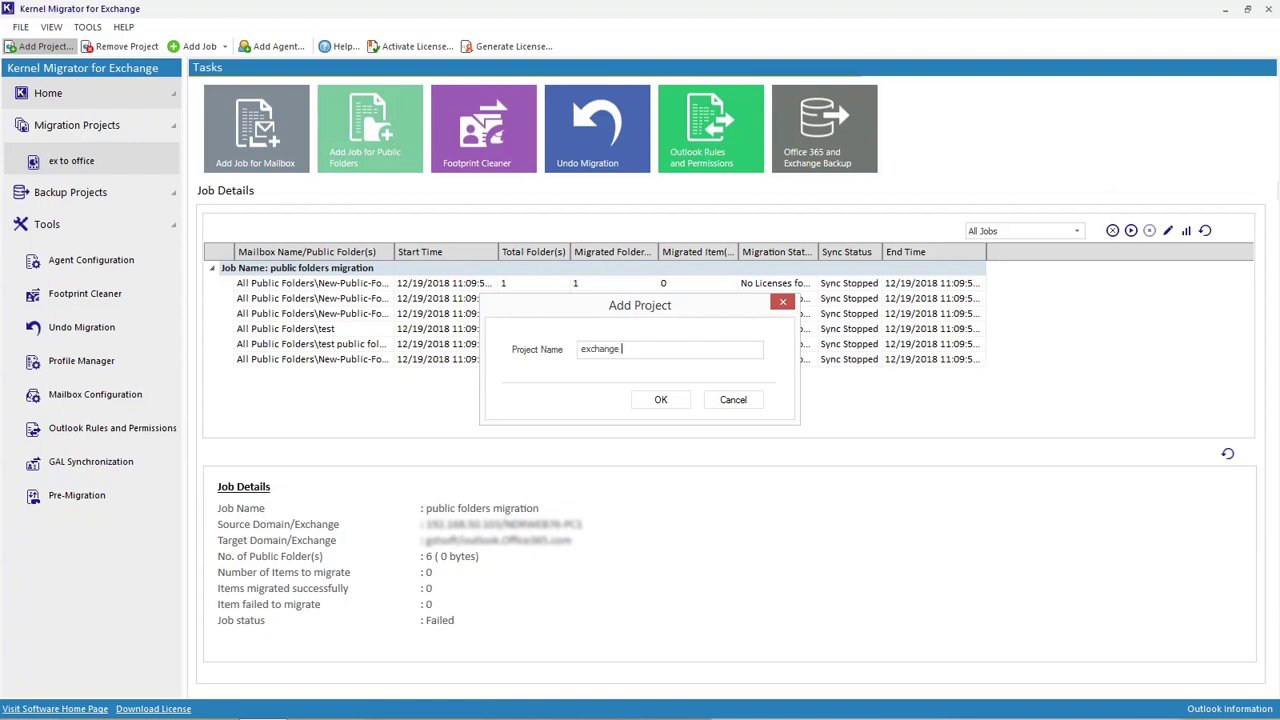
{"action": "left_click", "coordinate": [661, 400]}
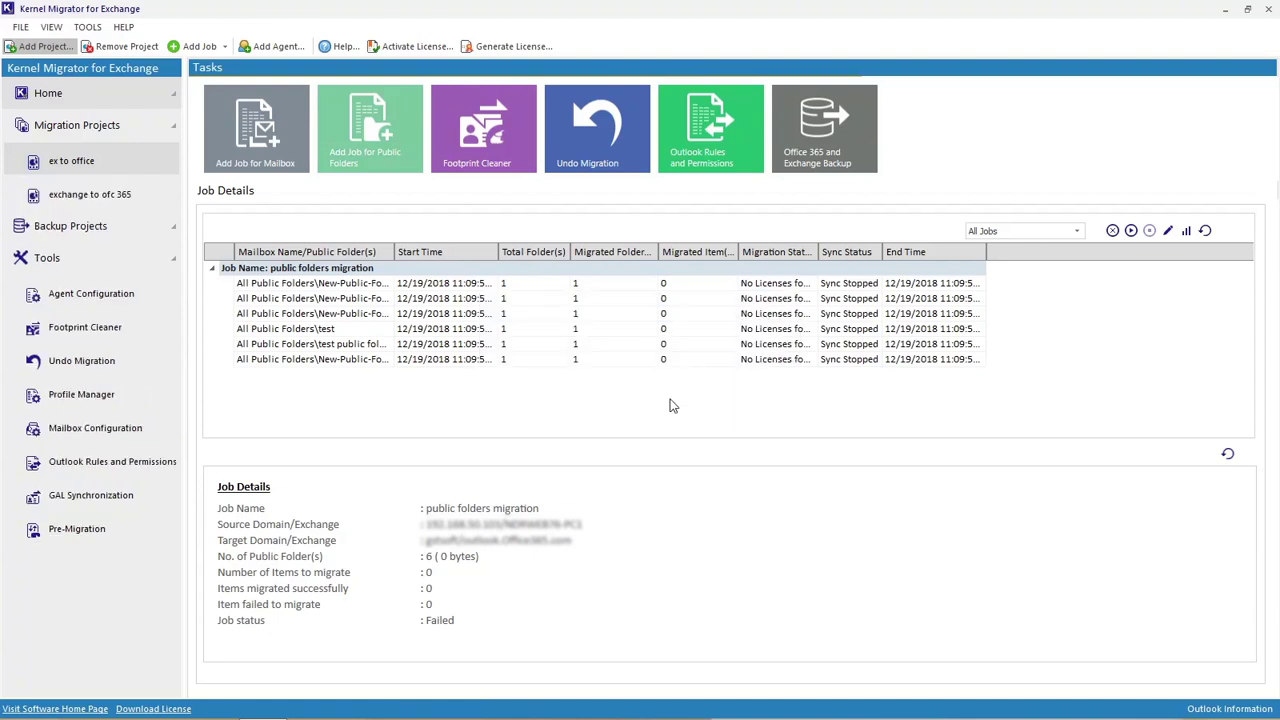
Start a mailbox migration job in the "exchange to ofc 365" project and name the job "exchange to ofc 365"
{"action": "left_click", "coordinate": [100, 196]}
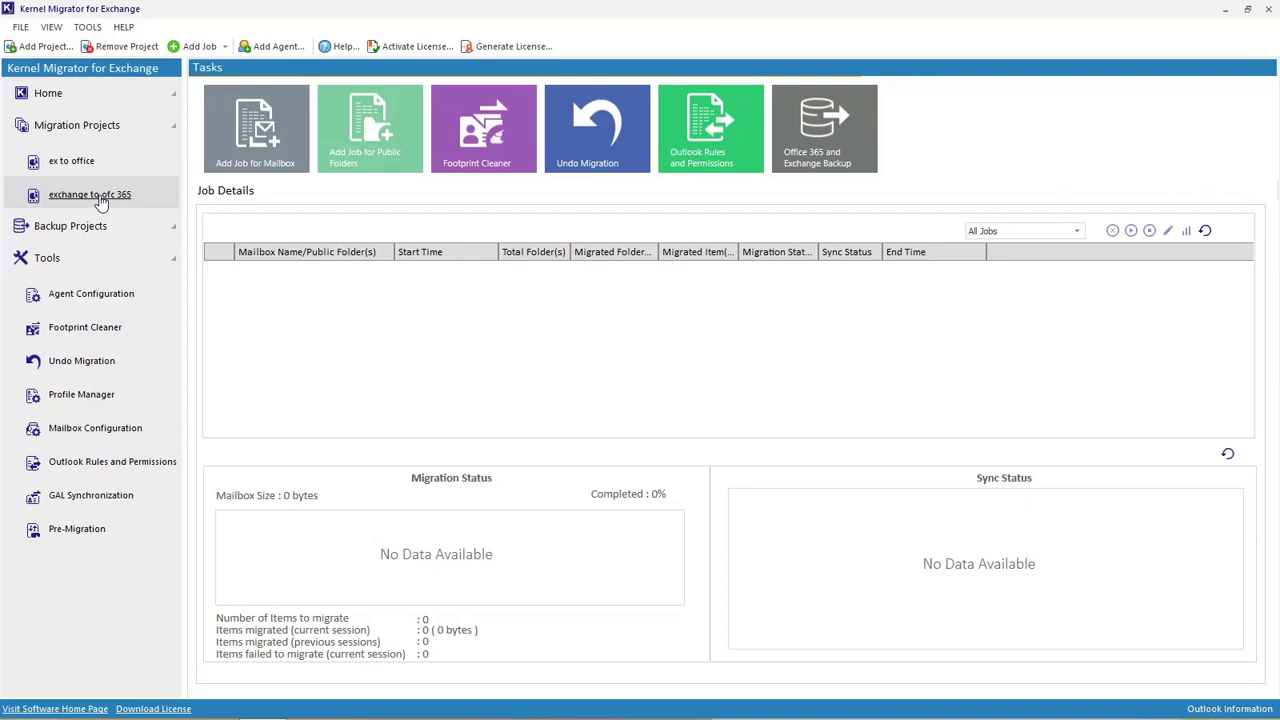
{"action": "left_click", "coordinate": [255, 145]}
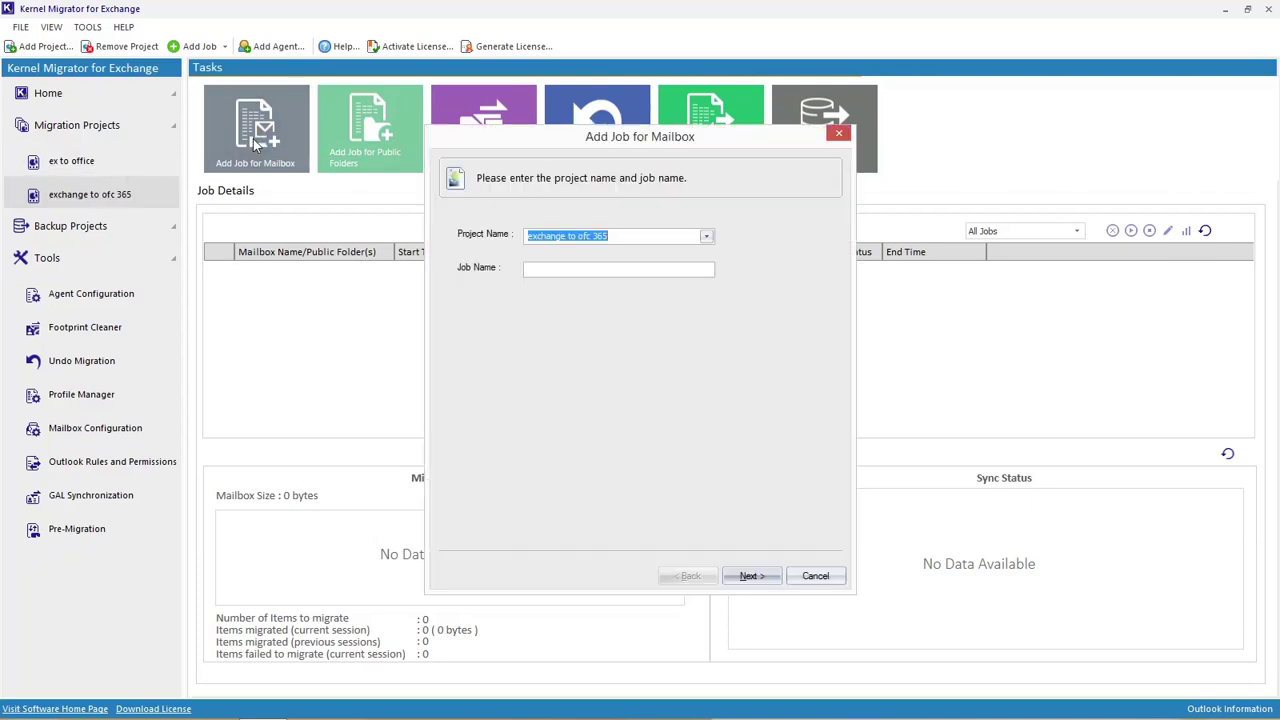
{"action": "left_click", "coordinate": [544, 268]}
{"action": "type", "text": "exchange to ofc 365"}
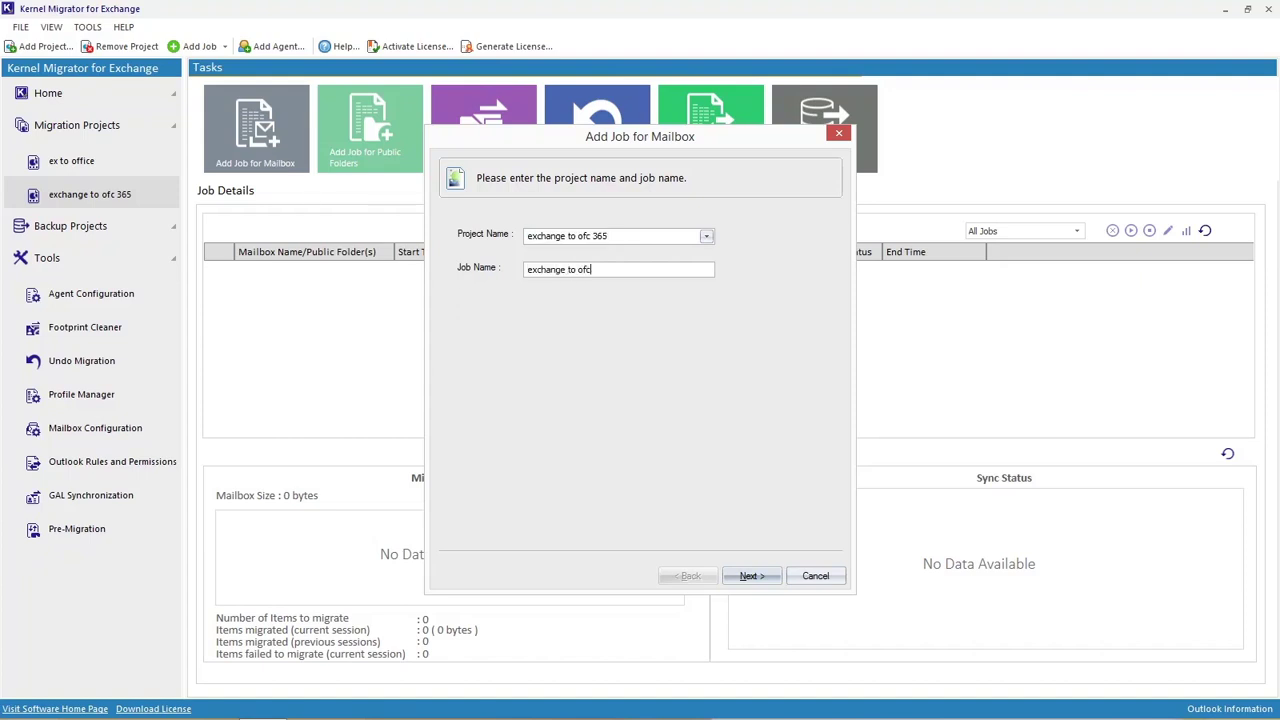
{"action": "left_click", "coordinate": [750, 577]}
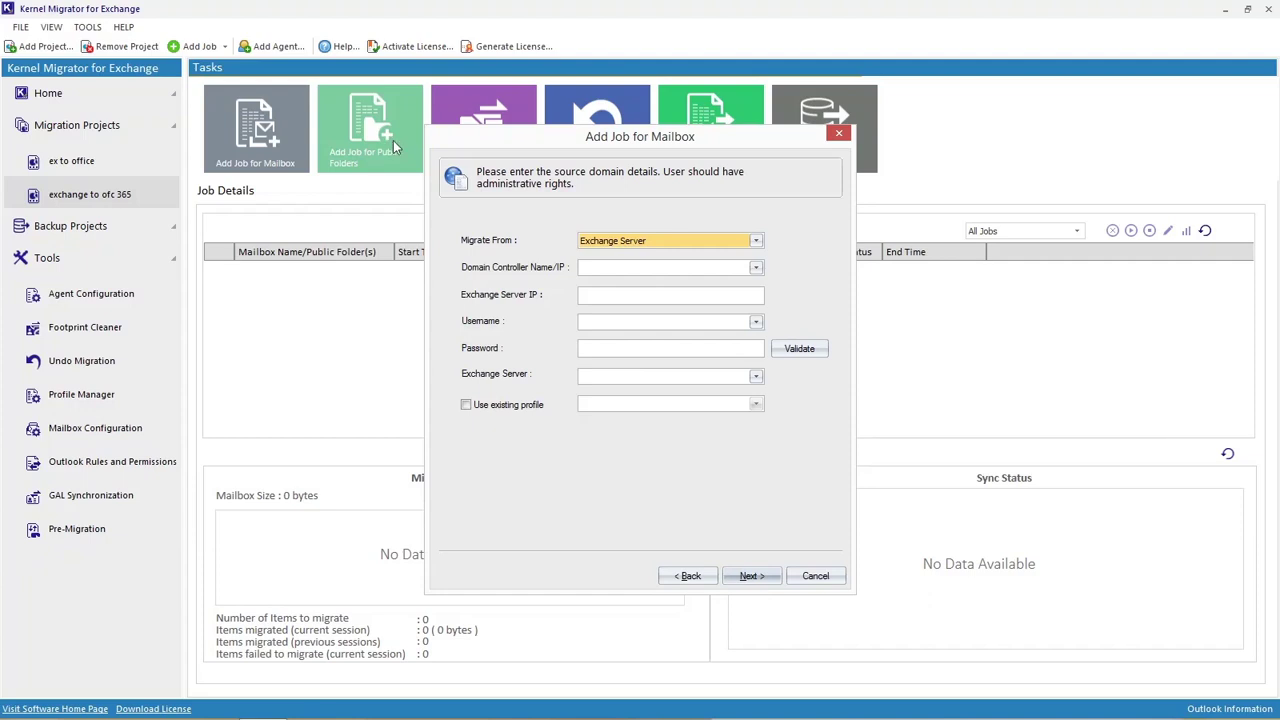
Paste the source domain controller IP, the username administrator and the account password, and validate the Exchange Server login
{"action": "left_click", "coordinate": [585, 266]}
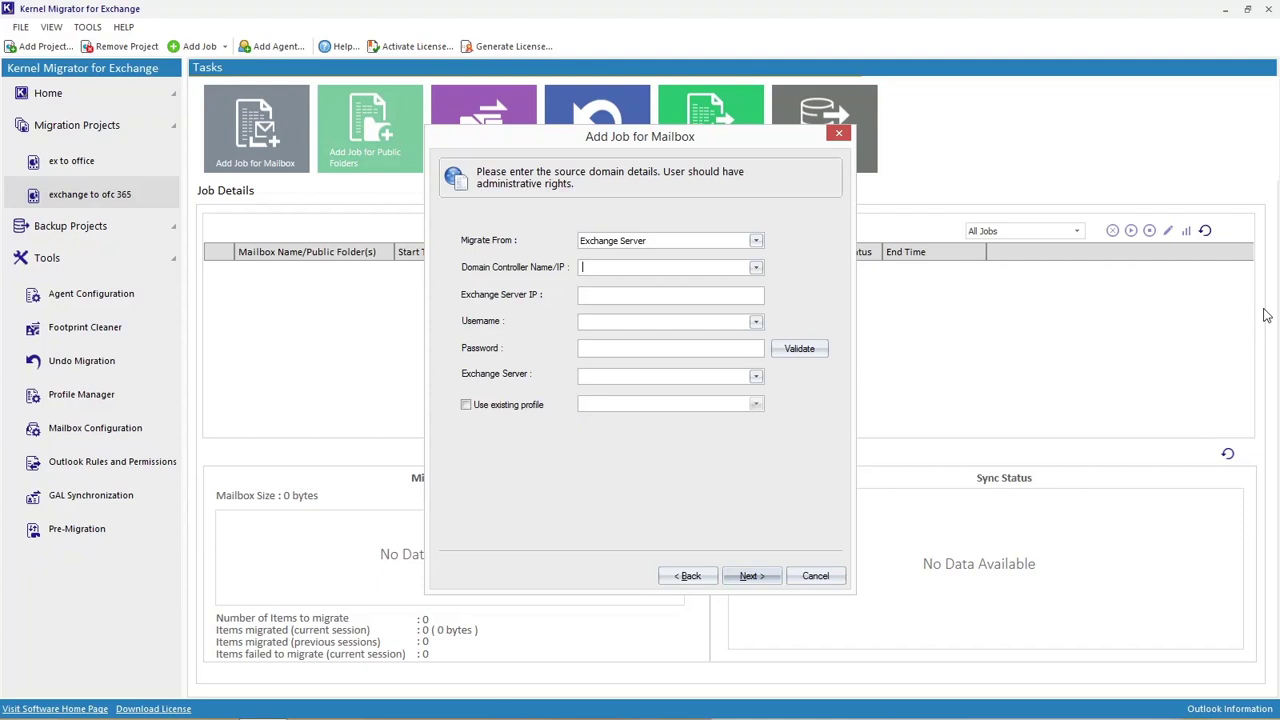
{"action": "right_click", "coordinate": [584, 267]}
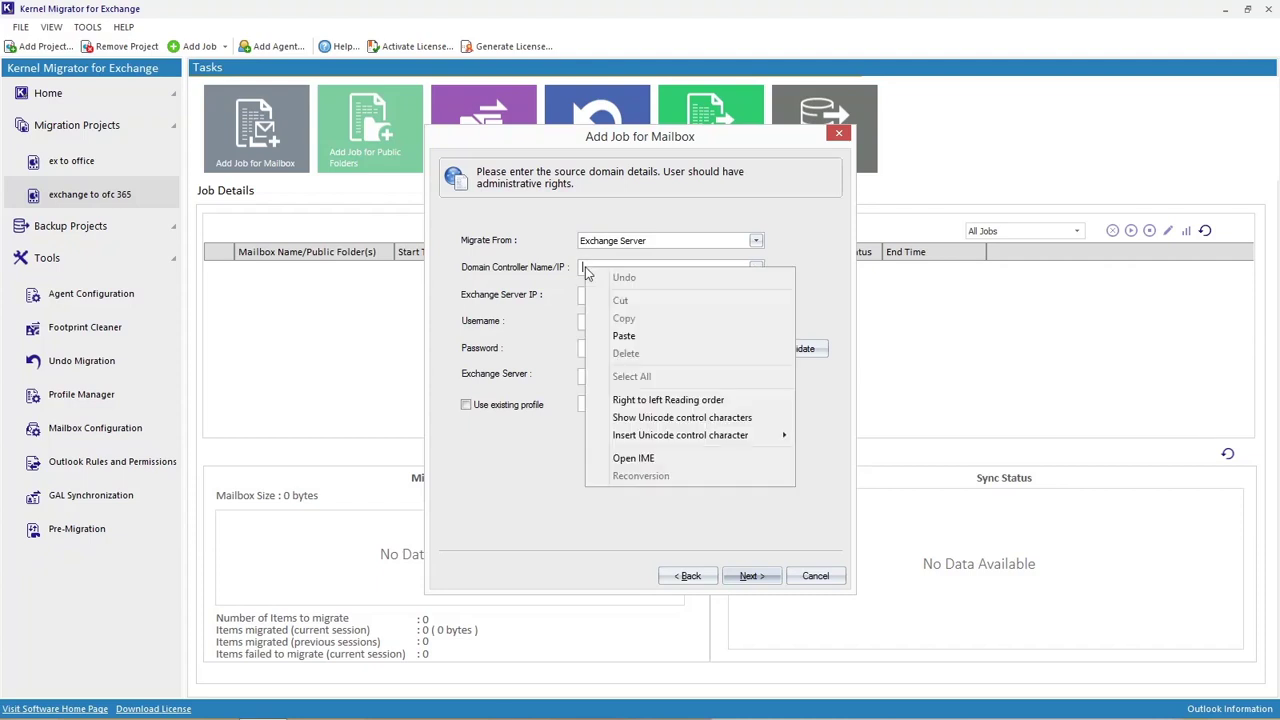
{"action": "left_click", "coordinate": [621, 330]}
{"action": "right_click", "coordinate": [585, 323]}
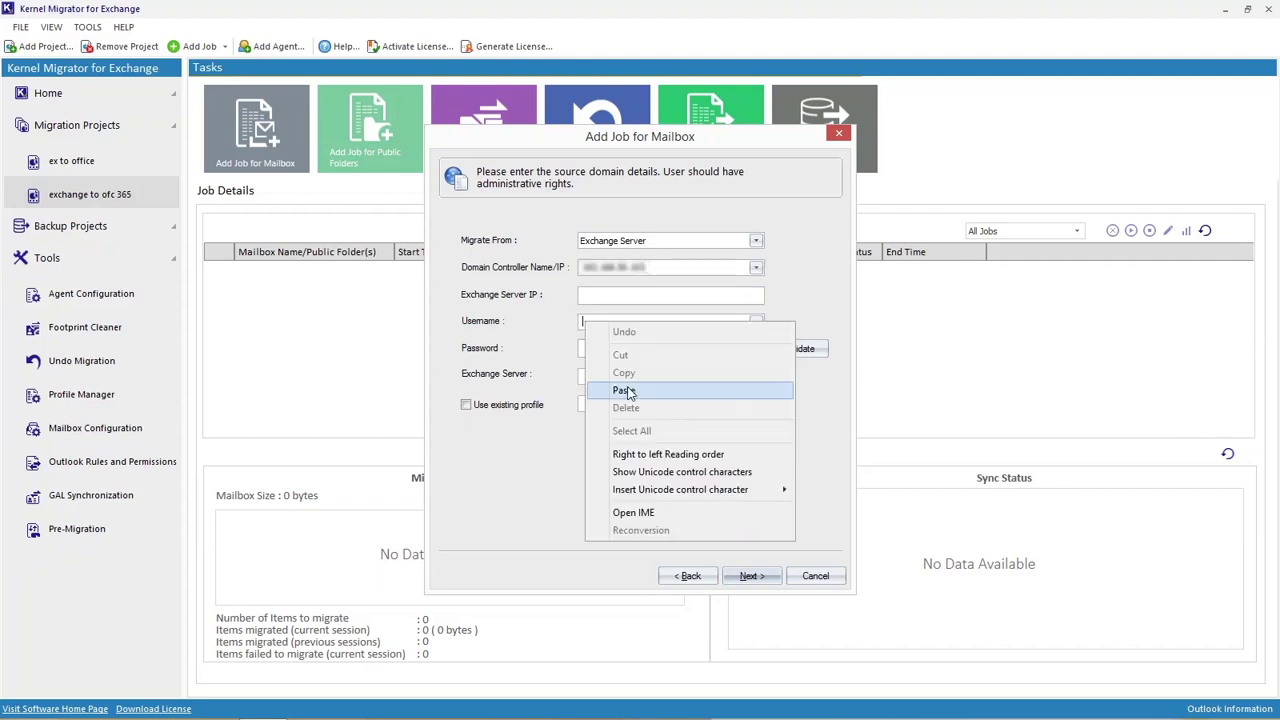
{"action": "left_click", "coordinate": [632, 392]}
{"action": "right_click", "coordinate": [585, 348]}
{"action": "left_click", "coordinate": [616, 414]}
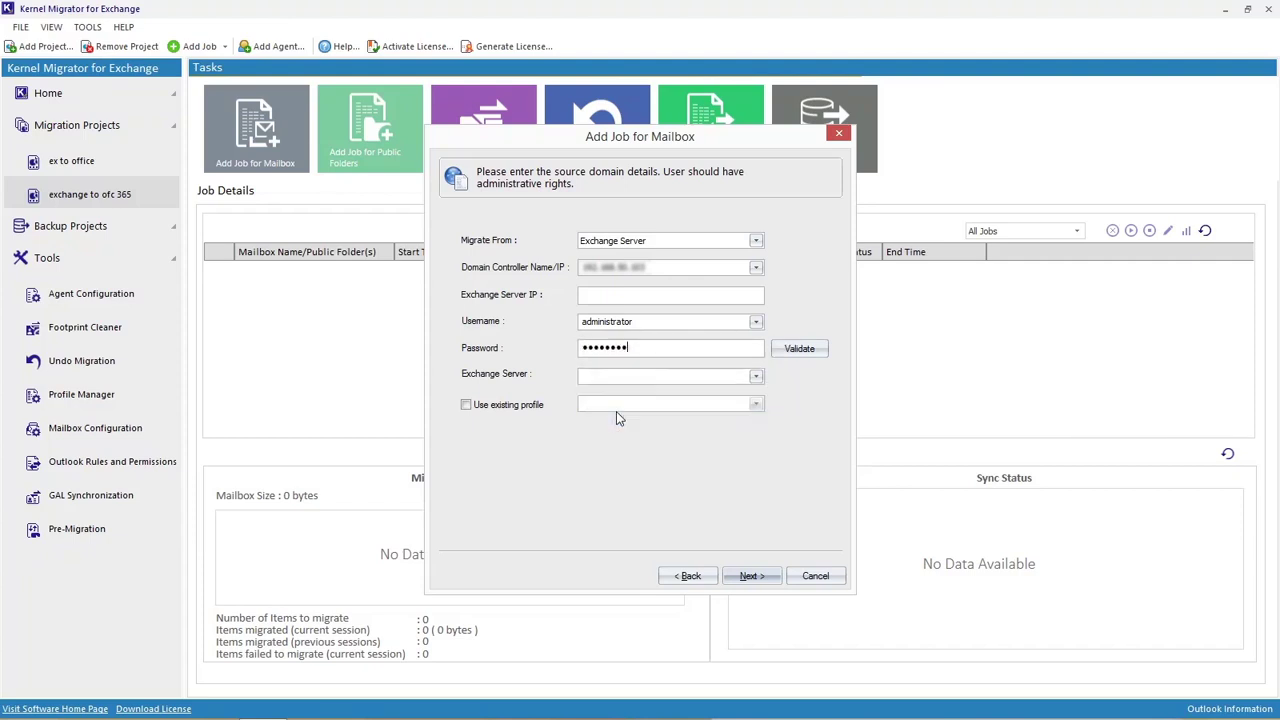
{"action": "left_click", "coordinate": [800, 349]}
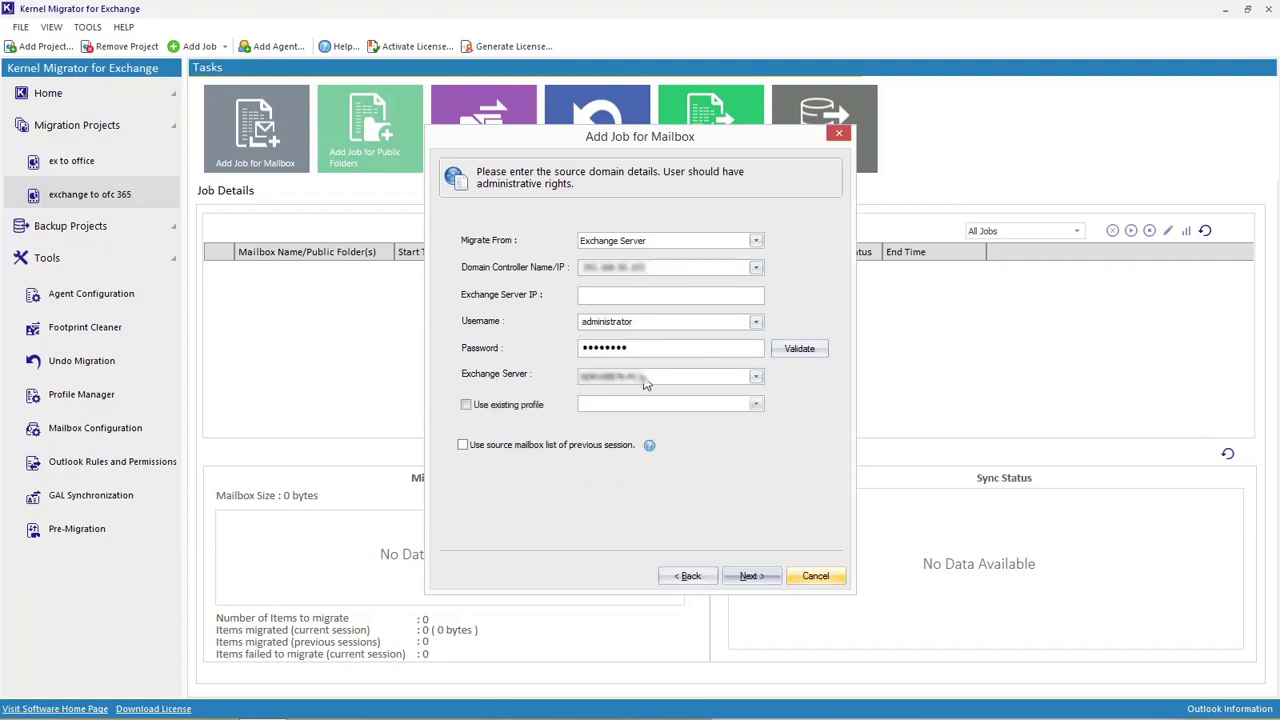
{"action": "left_click", "coordinate": [465, 405]}
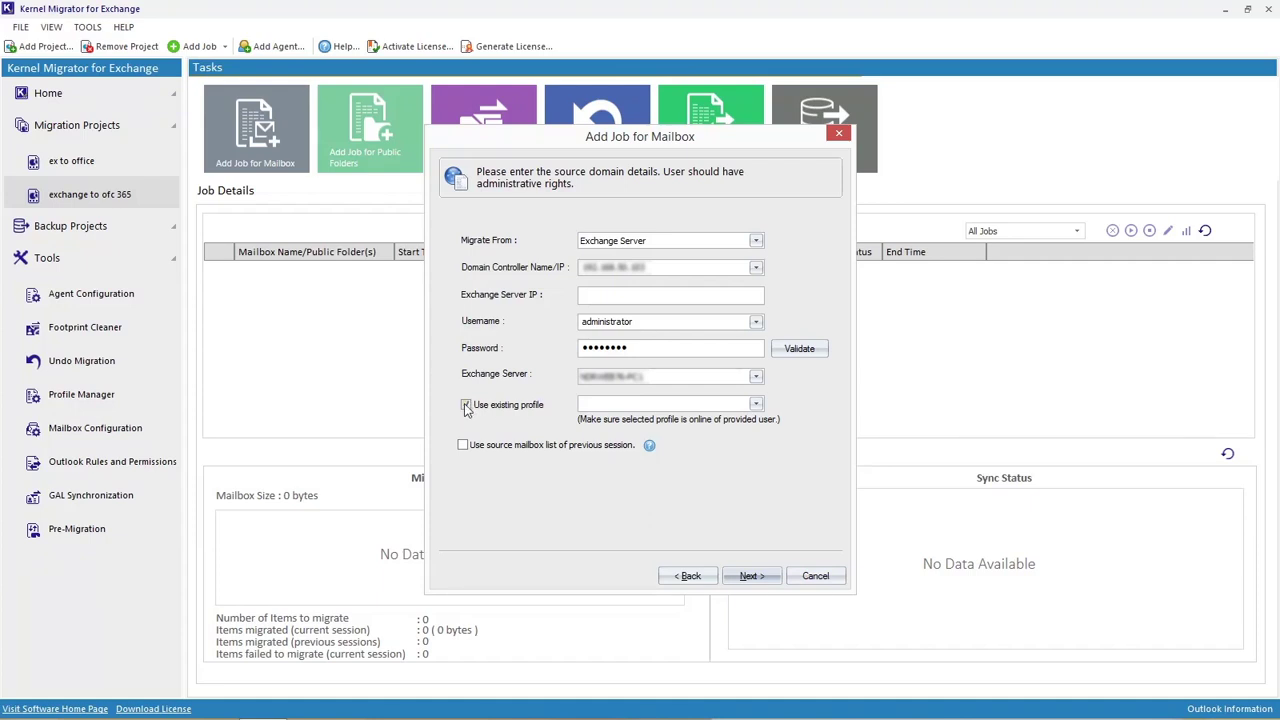
{"action": "left_click", "coordinate": [465, 405]}
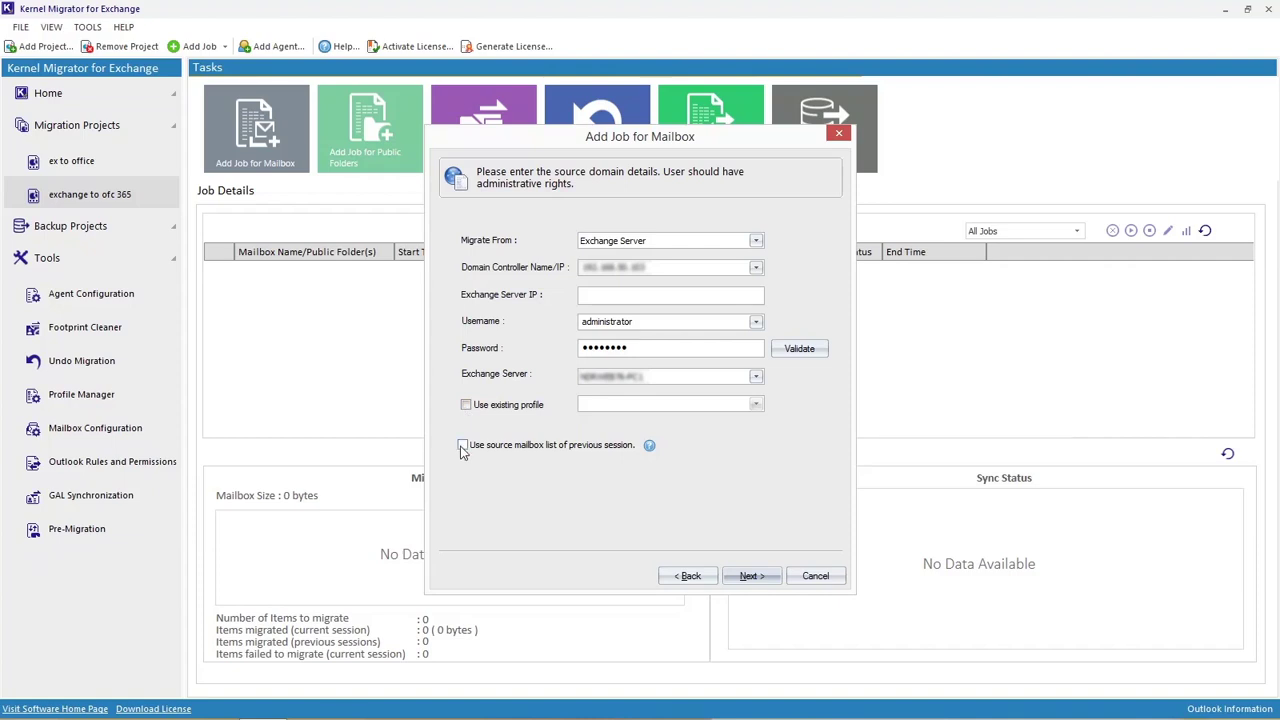
{"action": "left_click", "coordinate": [463, 446]}
{"action": "left_click", "coordinate": [464, 446]}
Accept the source details and select Mailbox6 and Mailbox7 under CN=Users for migration
{"action": "left_click", "coordinate": [751, 577]}
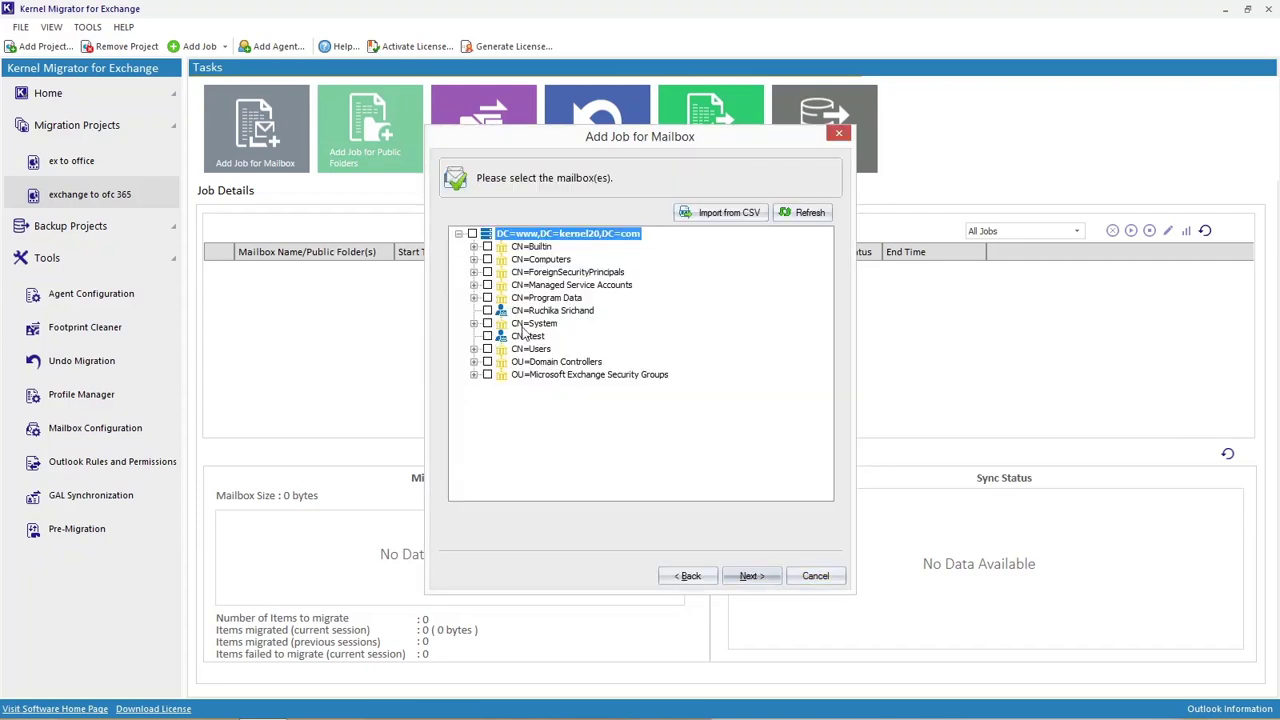
{"action": "left_click", "coordinate": [474, 348]}
{"action": "left_click", "coordinate": [502, 387]}
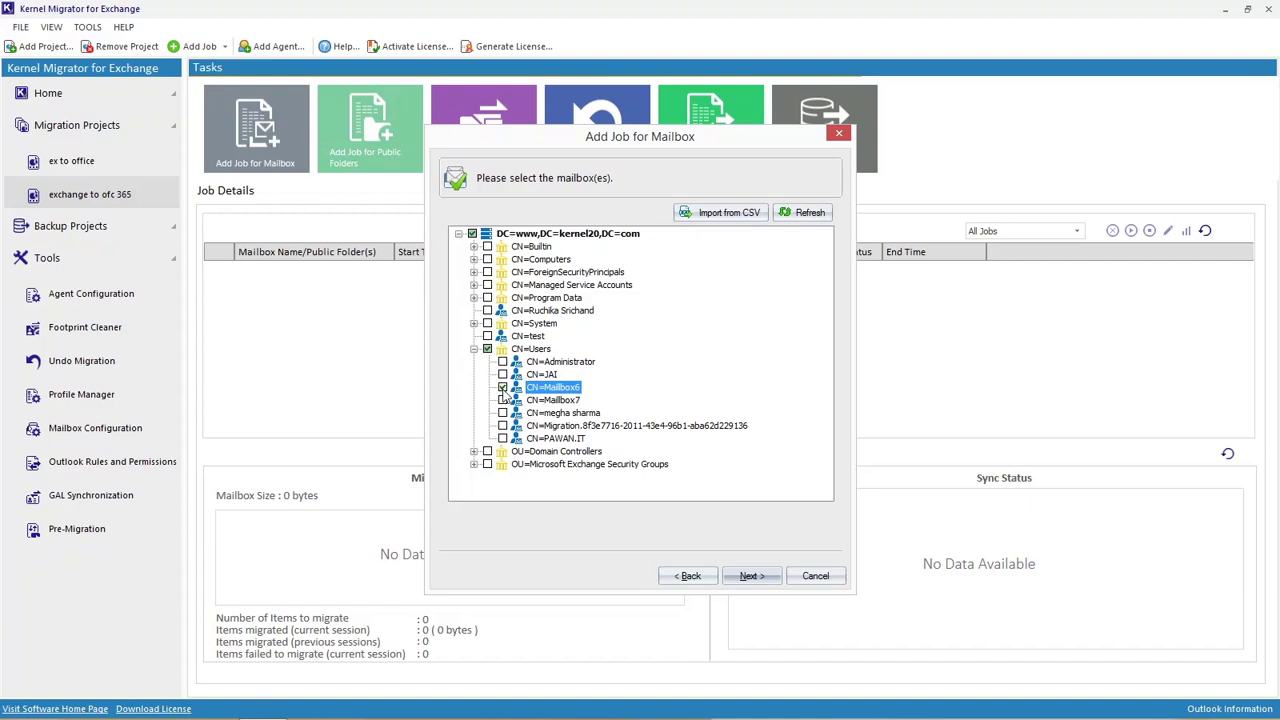
{"action": "left_click", "coordinate": [502, 400]}
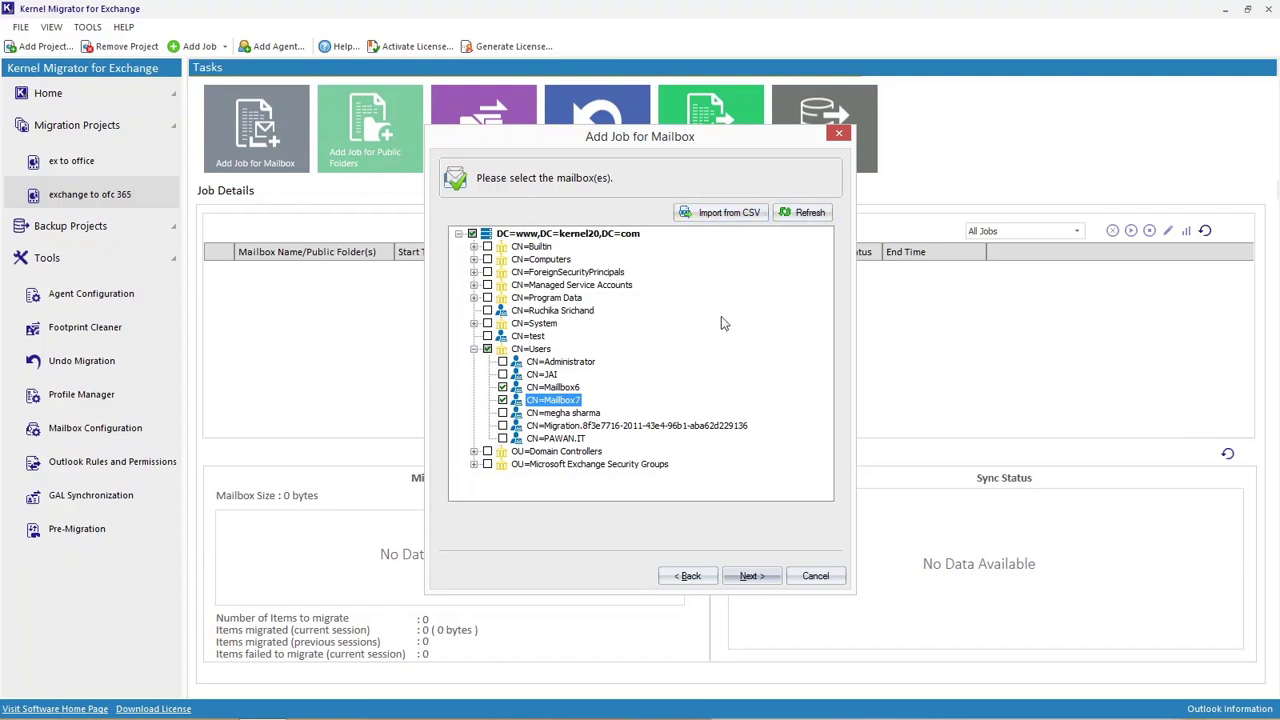
{"action": "left_click", "coordinate": [752, 577]}
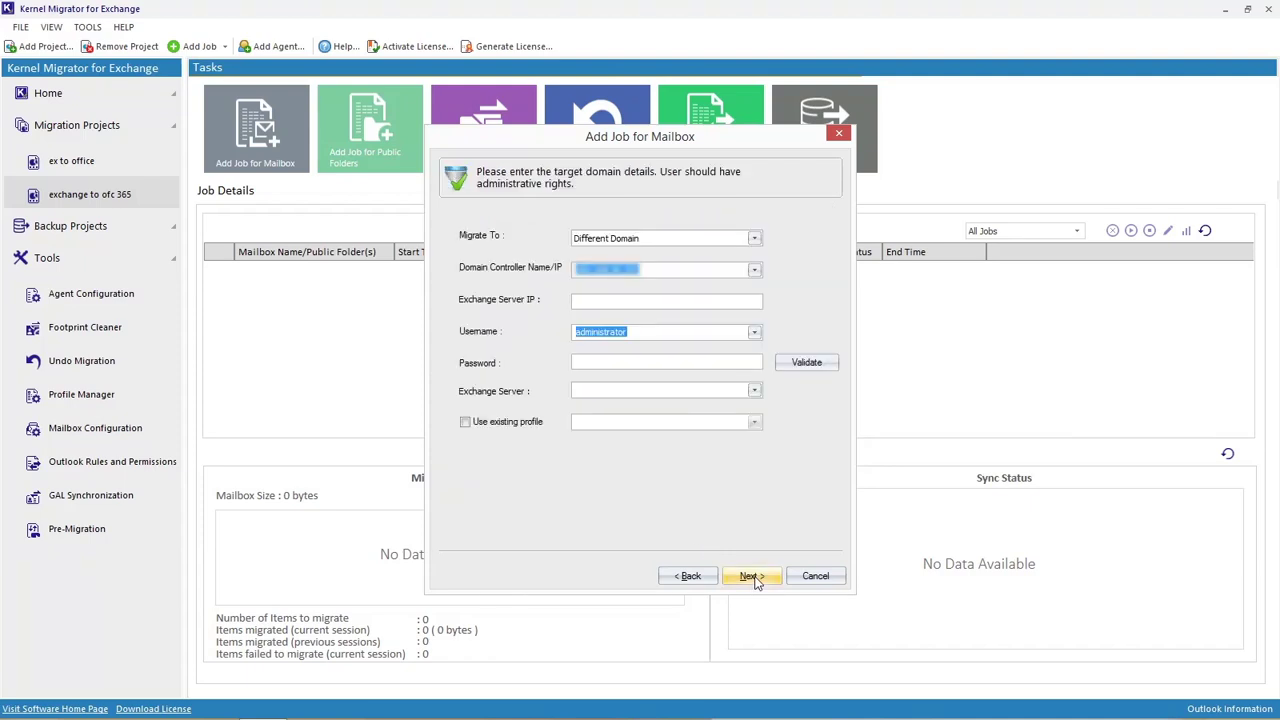
Set the migration target to Office 365 and paste the target account's password
{"action": "left_click", "coordinate": [645, 240]}
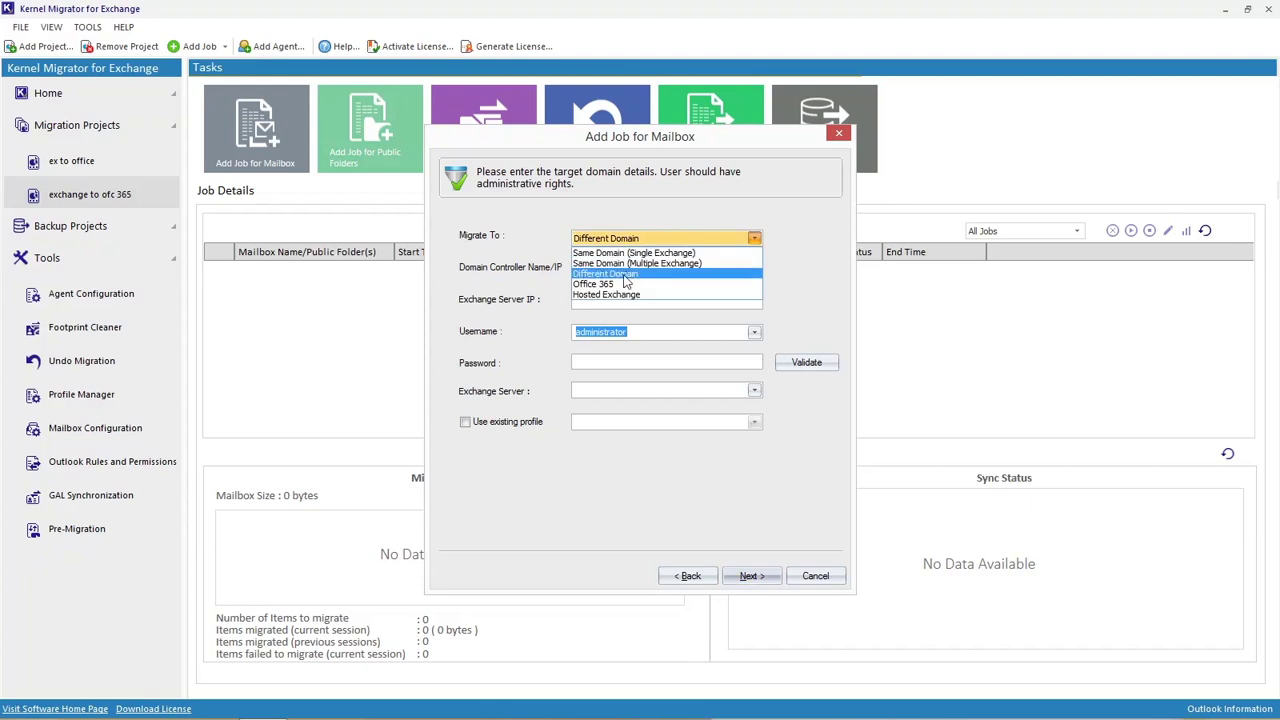
{"action": "left_click", "coordinate": [625, 283]}
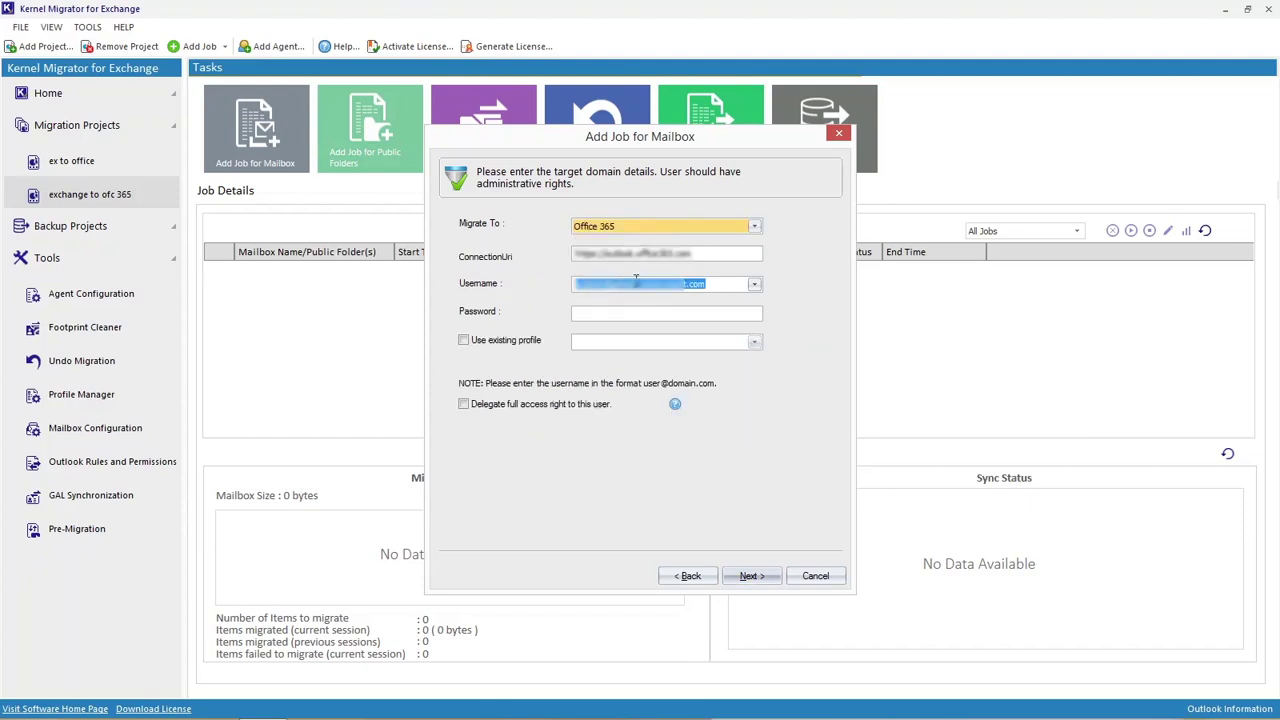
{"action": "left_click", "coordinate": [585, 314]}
{"action": "right_click", "coordinate": [585, 314]}
{"action": "left_click", "coordinate": [616, 381]}
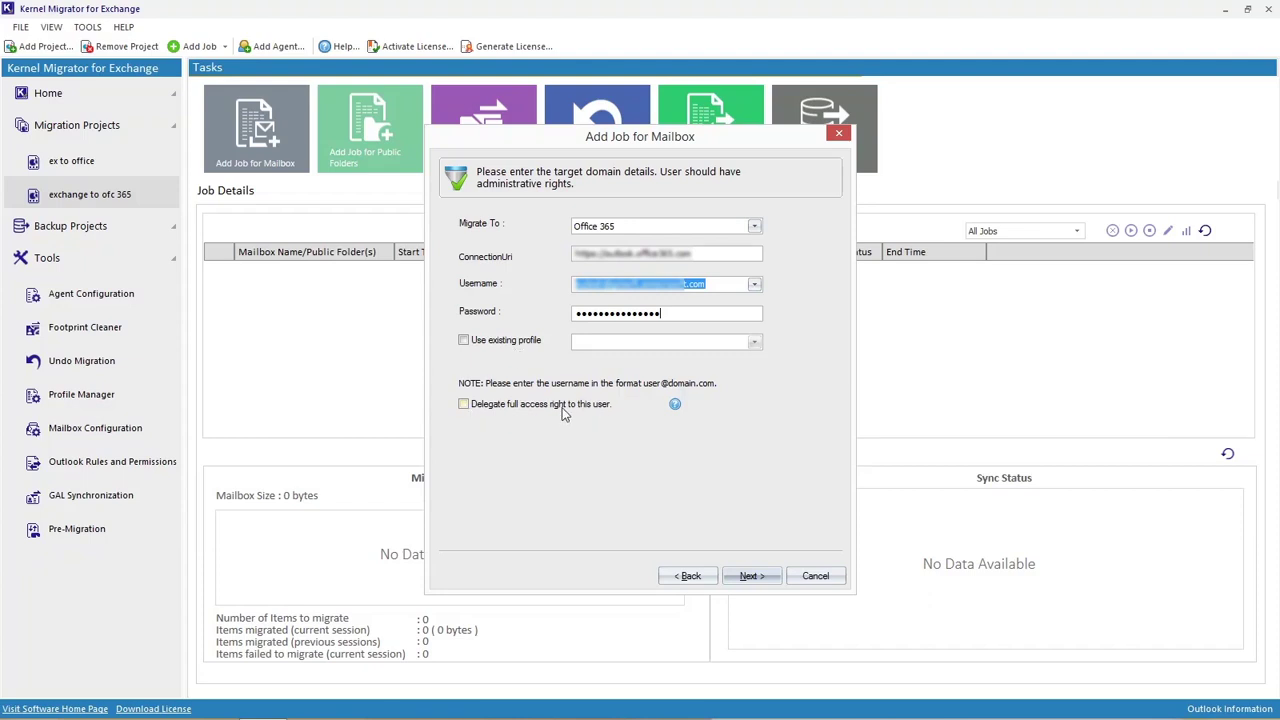
Delegate full access rights to the target user and reuse the target mailbox list of the previous session
{"action": "left_click", "coordinate": [464, 405]}
{"action": "left_click", "coordinate": [745, 577]}
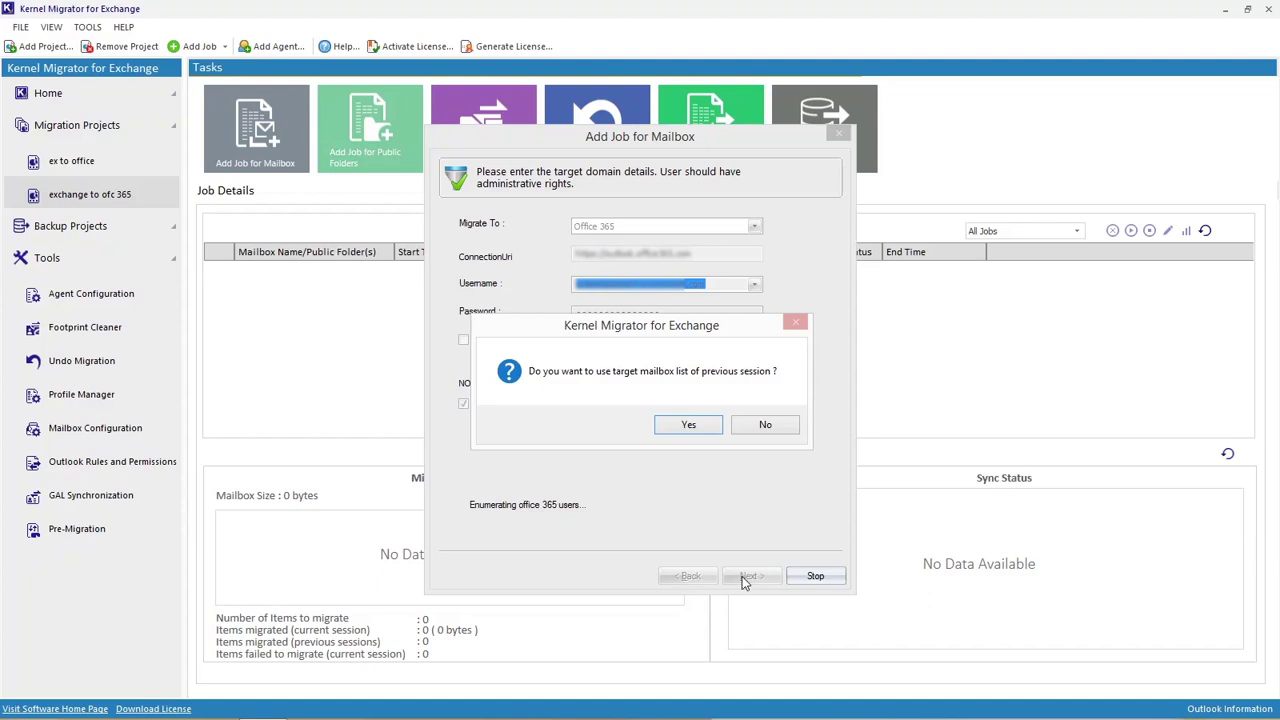
{"action": "left_click", "coordinate": [687, 426]}
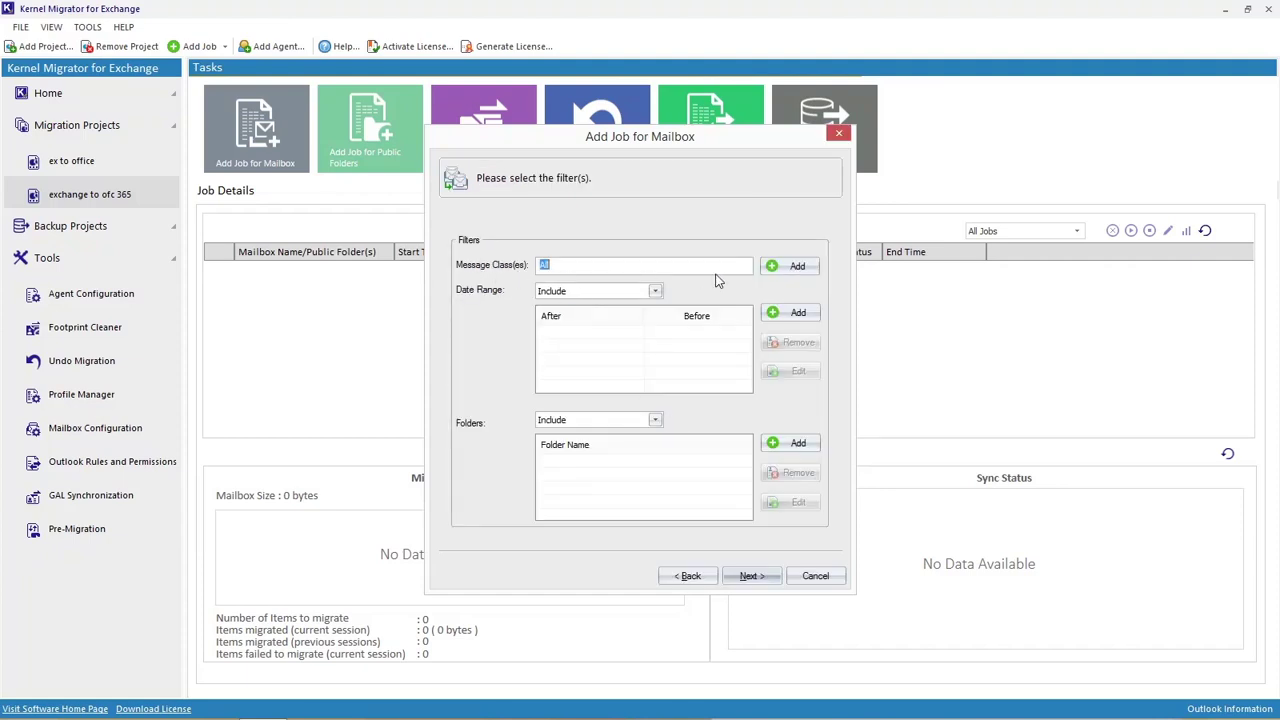
Review the filter options for message classes, date range and folders, keeping all message classes and the Include settings
{"action": "left_click", "coordinate": [790, 266]}
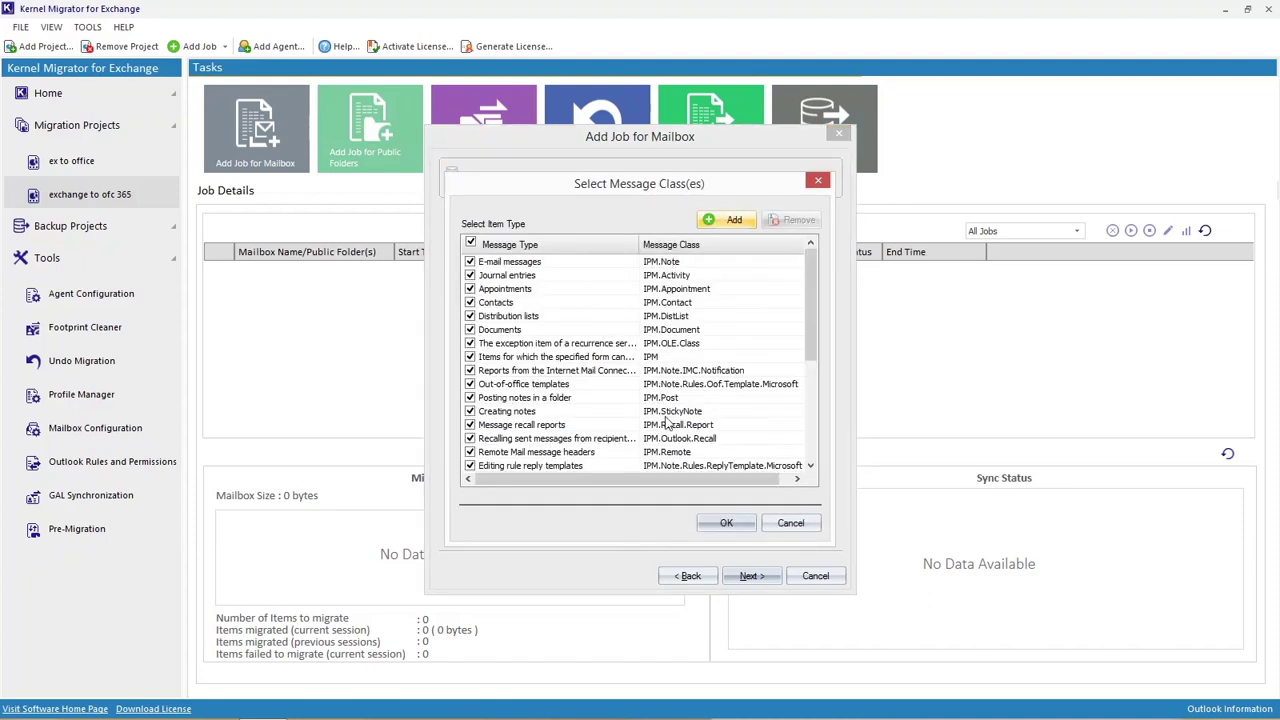
{"action": "left_click", "coordinate": [781, 521]}
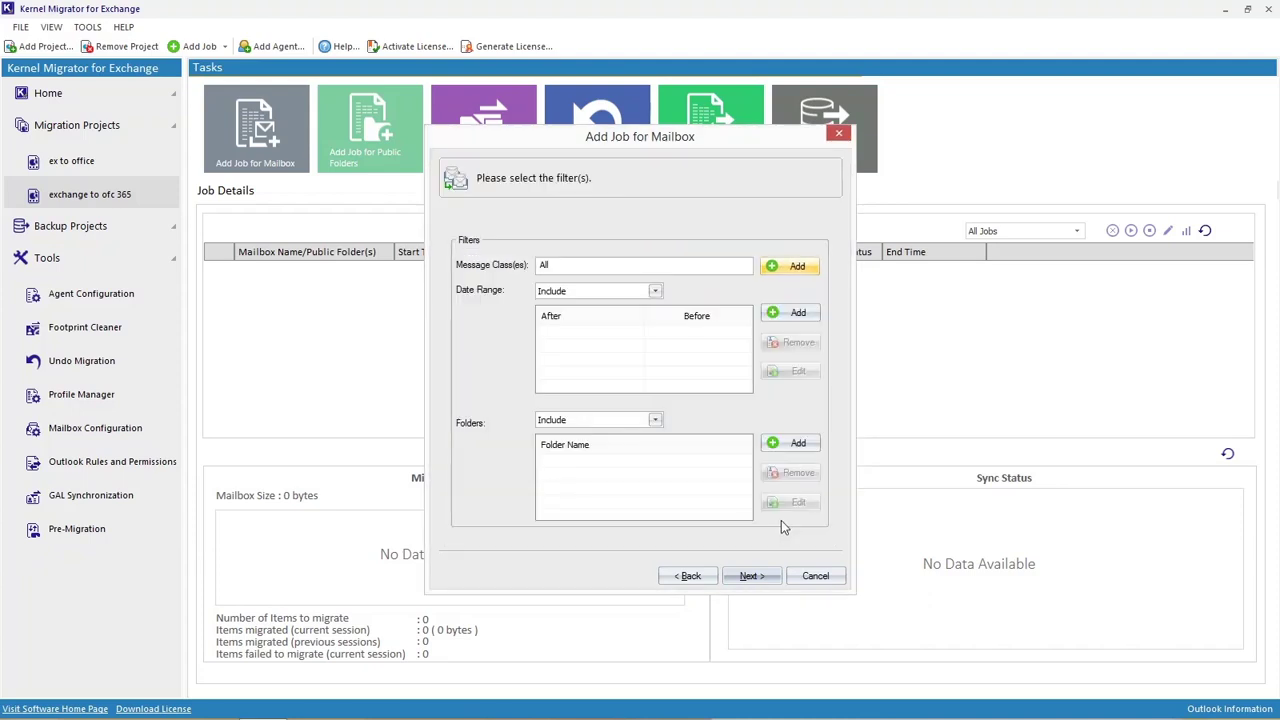
{"action": "left_click", "coordinate": [656, 292]}
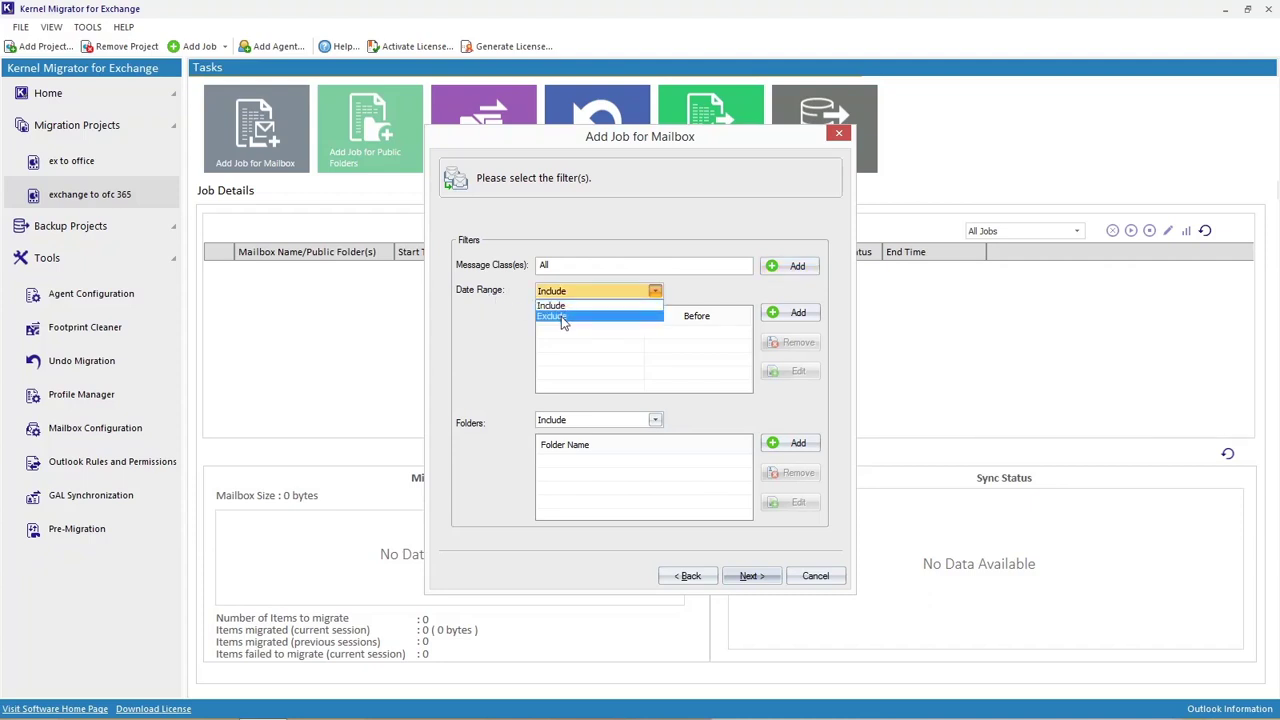
{"action": "left_click", "coordinate": [487, 323]}
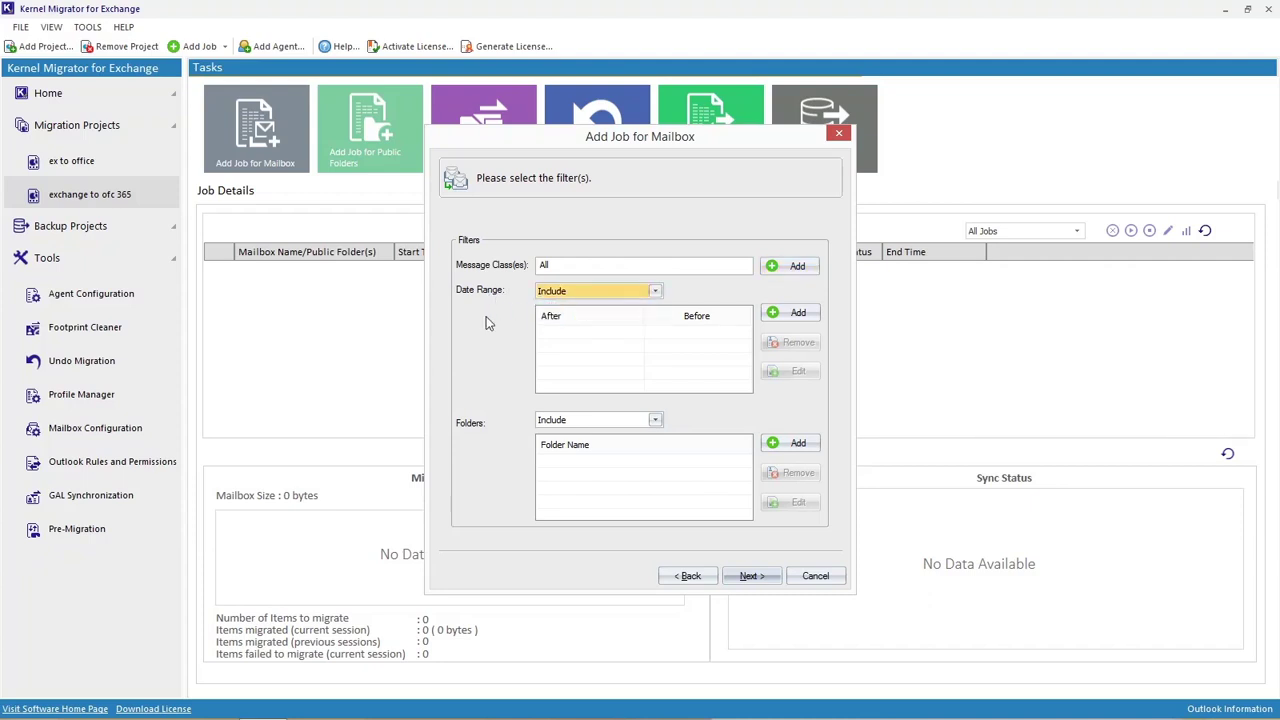
{"action": "left_click", "coordinate": [650, 421]}
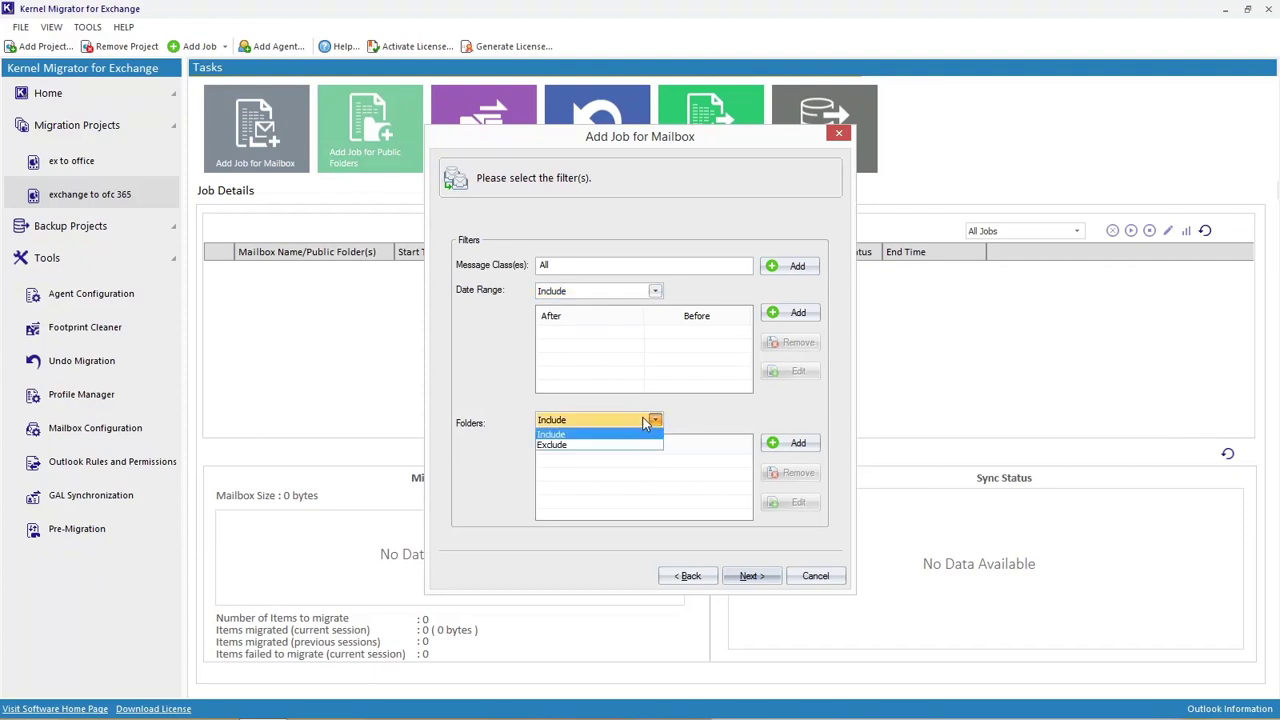
{"action": "left_click", "coordinate": [555, 437]}
Accept the filters and map source Mailbox6 to the third mailbox in the target list
{"action": "left_click", "coordinate": [750, 578]}
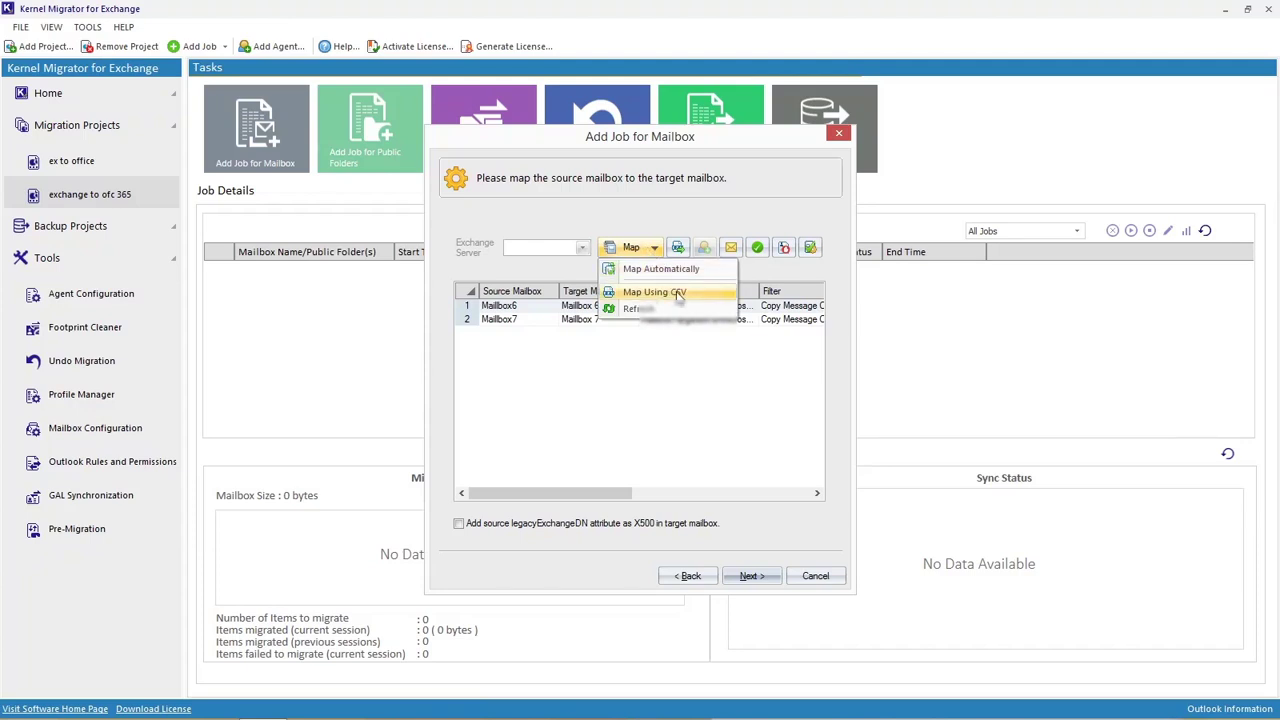
{"action": "left_click", "coordinate": [504, 417]}
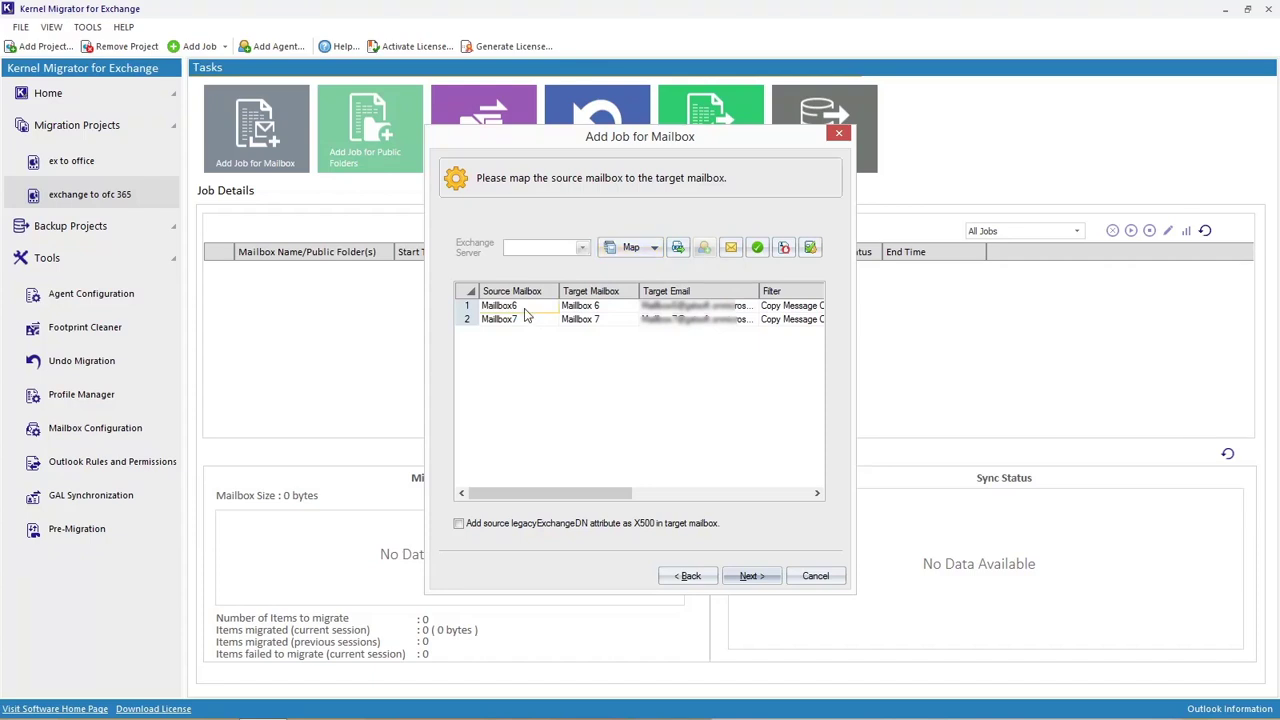
{"action": "left_click", "coordinate": [785, 248]}
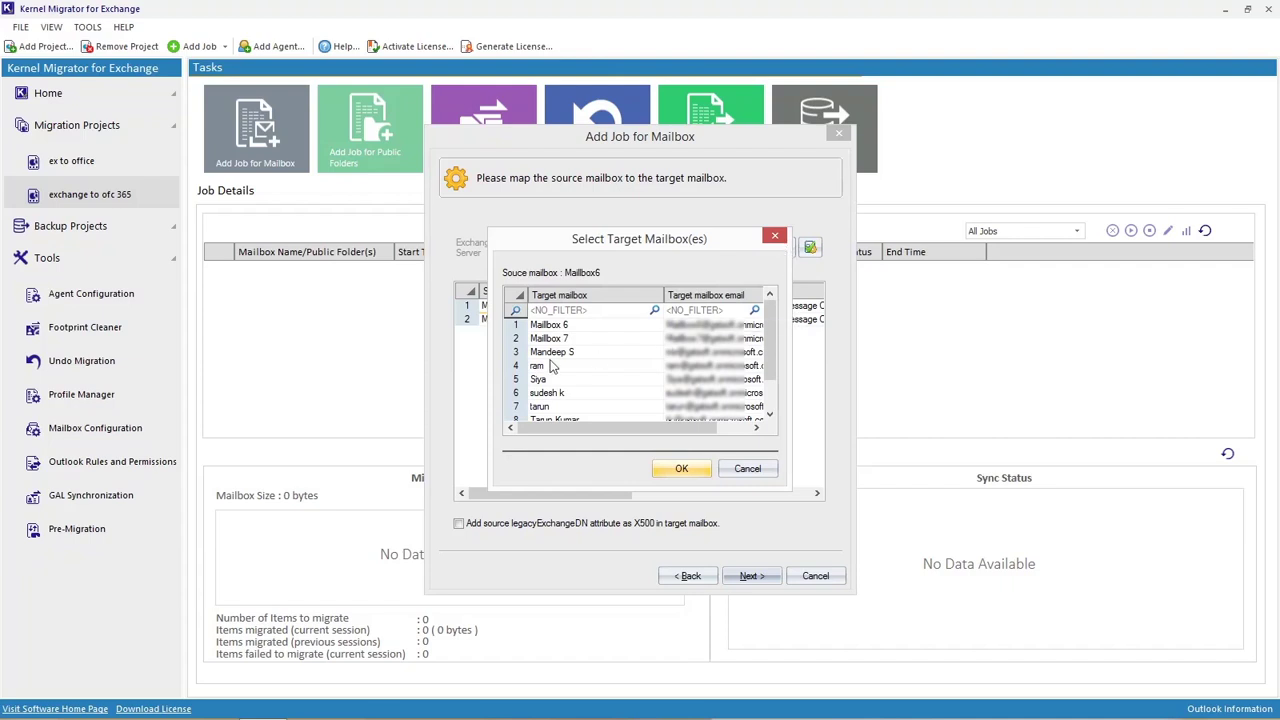
{"action": "left_click", "coordinate": [700, 358]}
{"action": "left_click", "coordinate": [684, 469]}
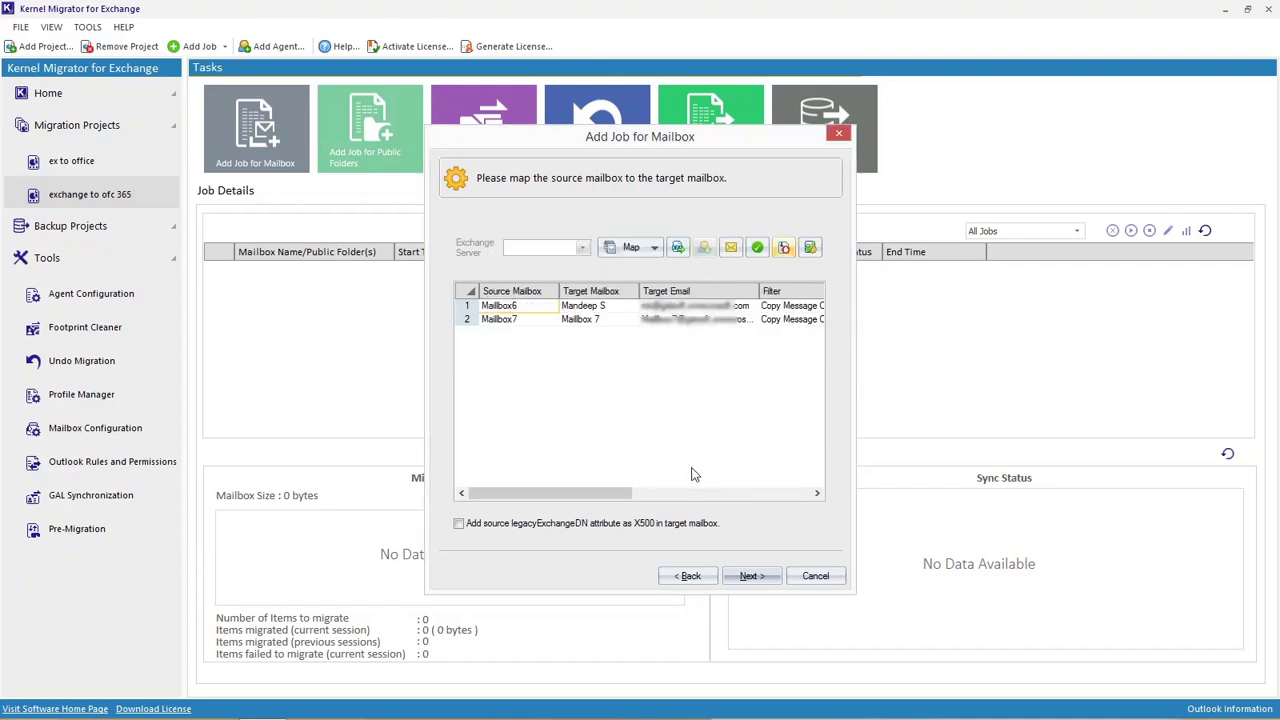
Map source Mailbox7 to the fourth mailbox in the target list and continue to the bad item and synchronization options
{"action": "left_click", "coordinate": [514, 320]}
{"action": "left_click", "coordinate": [785, 249]}
{"action": "left_click", "coordinate": [701, 372]}
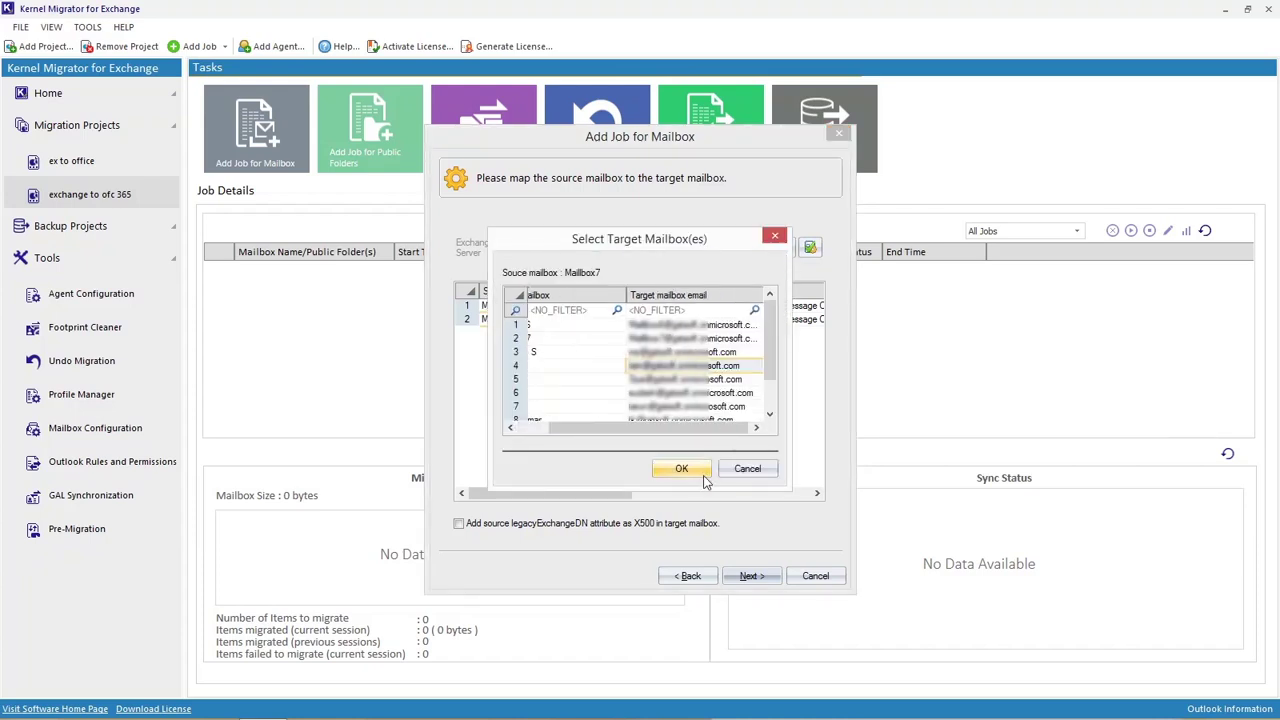
{"action": "left_click", "coordinate": [682, 469]}
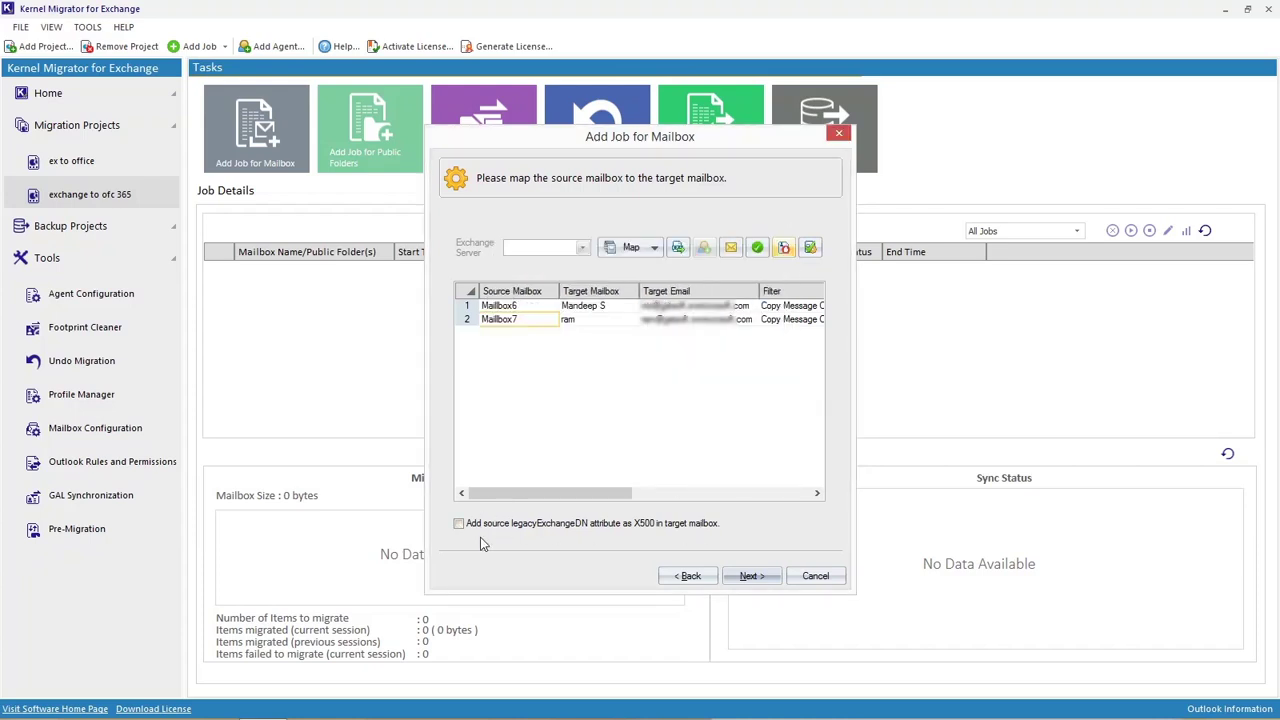
{"action": "left_click", "coordinate": [753, 577]}
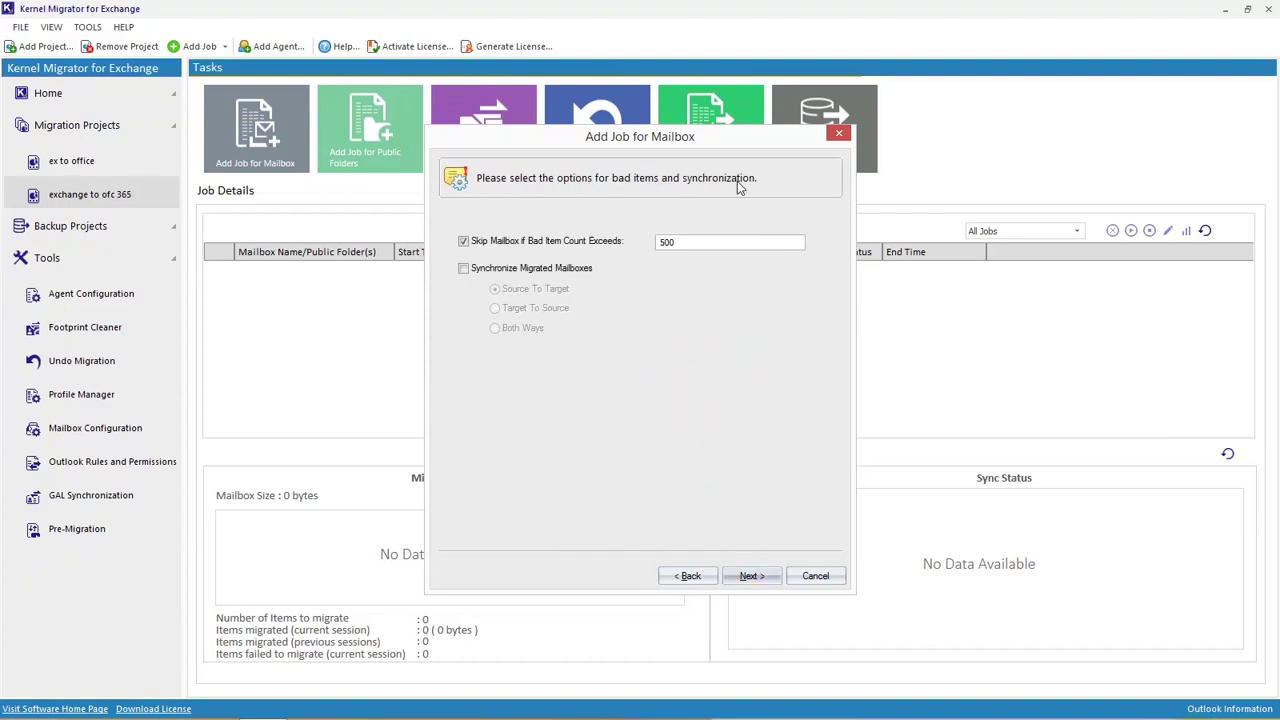
Accept skipping mailboxes above 500 bad items, leaving synchronization of migrated mailboxes off
{"action": "left_click", "coordinate": [750, 578]}
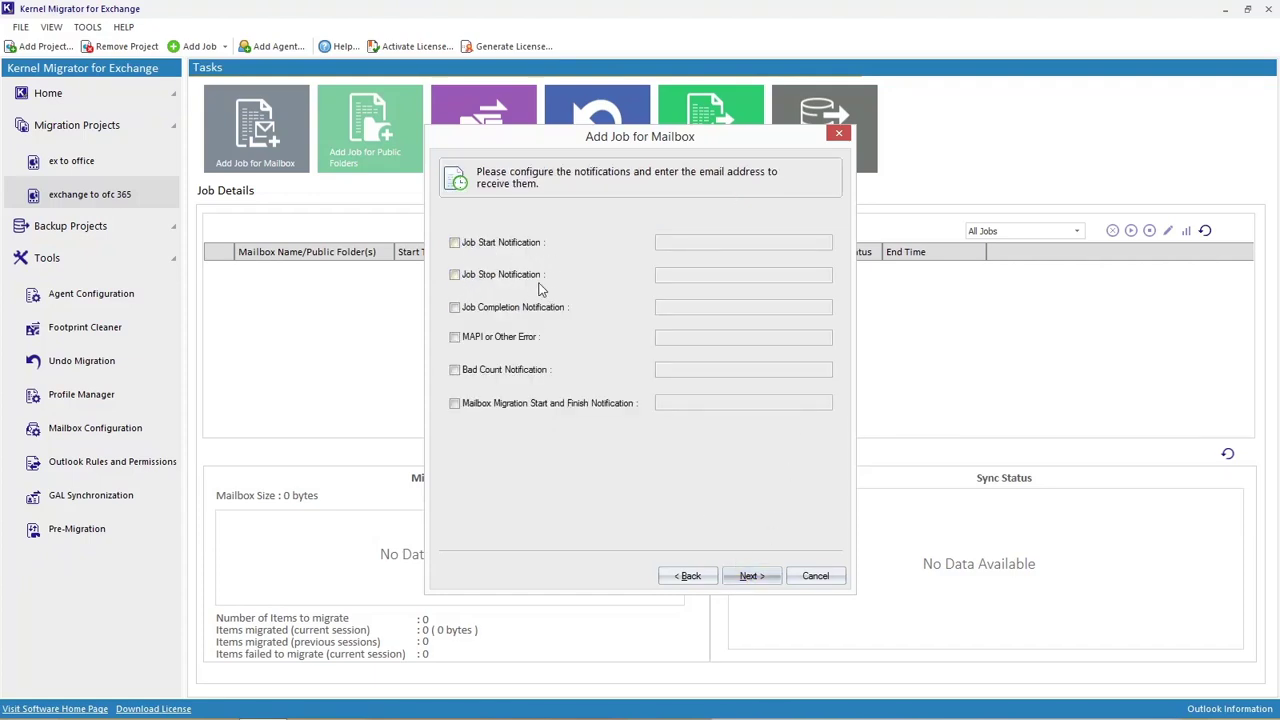
{"action": "left_click", "coordinate": [455, 242]}
{"action": "left_click", "coordinate": [675, 241]}
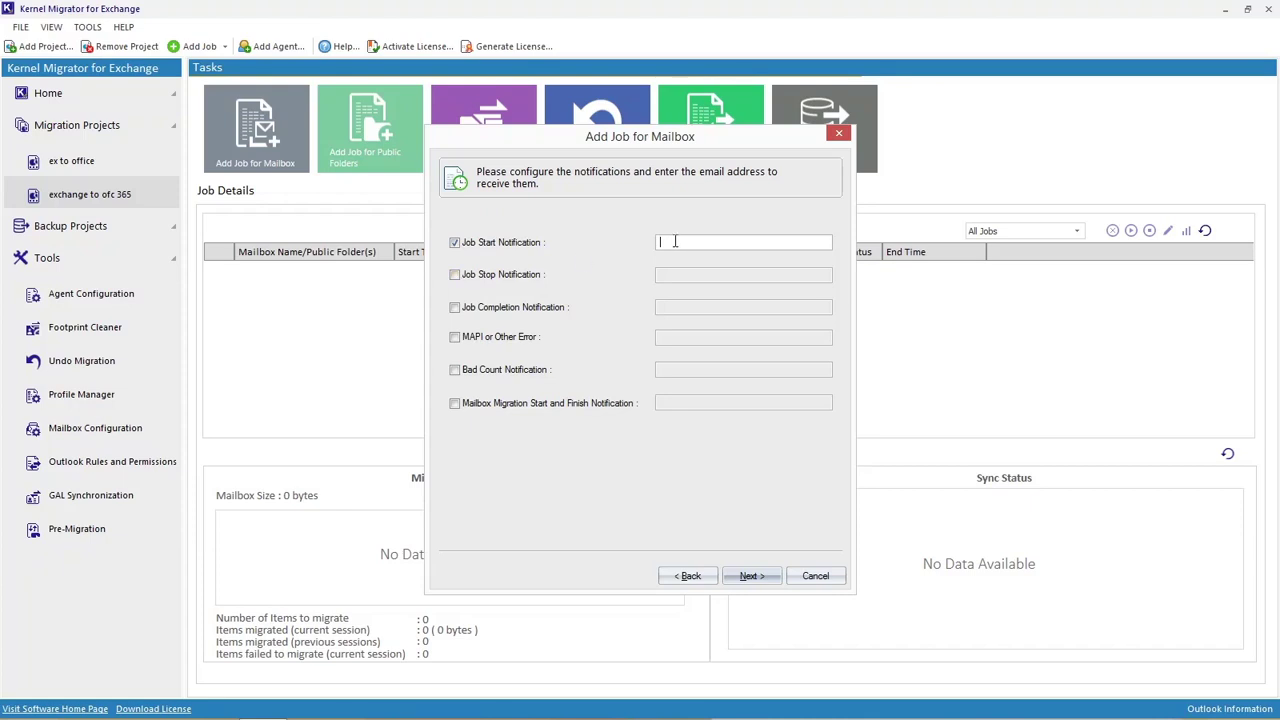
{"action": "left_click", "coordinate": [455, 242]}
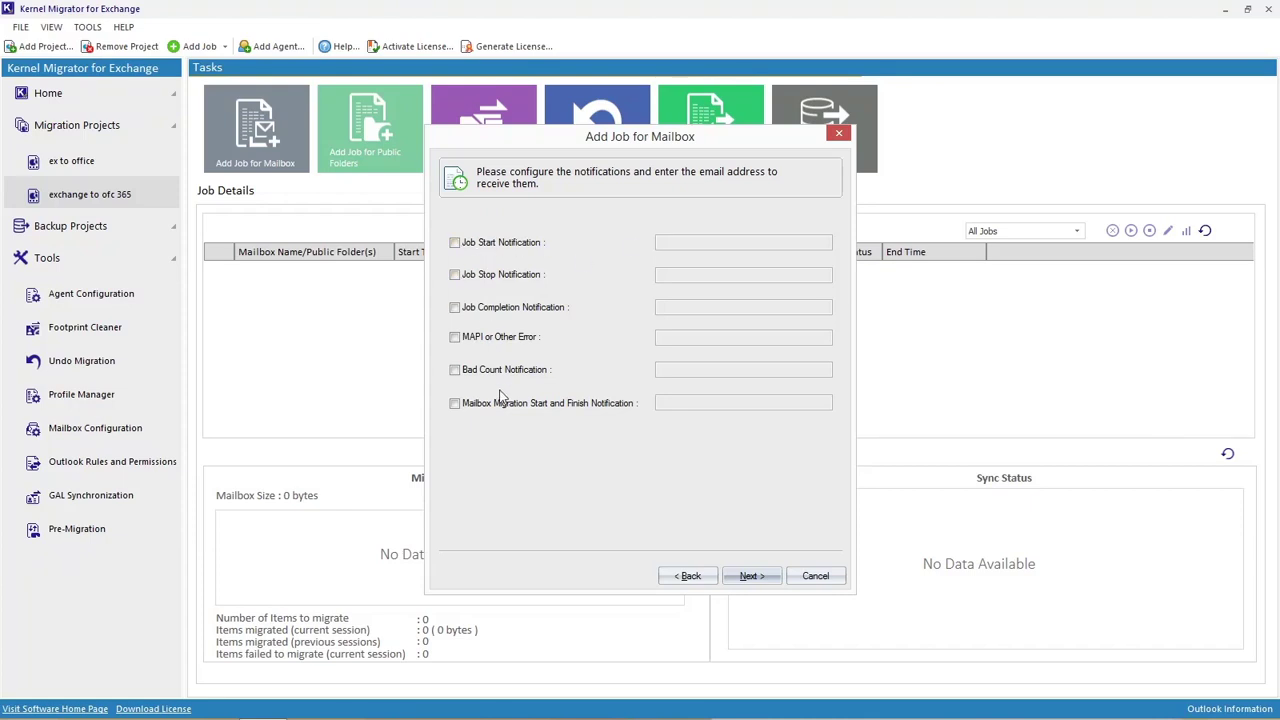
Continue without any job notifications and accept a schedule that allows migration at all hours of every day
{"action": "left_click", "coordinate": [750, 578]}
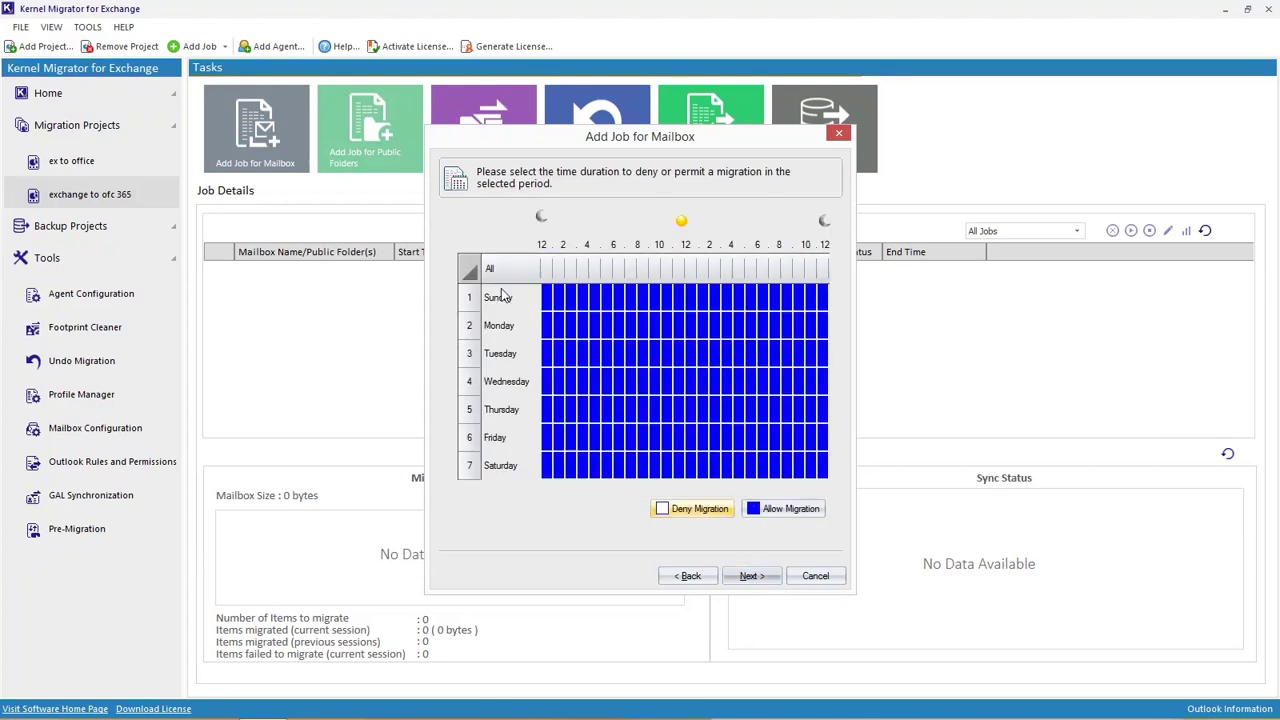
{"action": "mouse_move", "coordinate": [548, 303]}
{"action": "left_mouse_down"}
{"action": "mouse_move", "coordinate": [822, 300]}
{"action": "mouse_move", "coordinate": [786, 300]}
{"action": "left_mouse_up"}
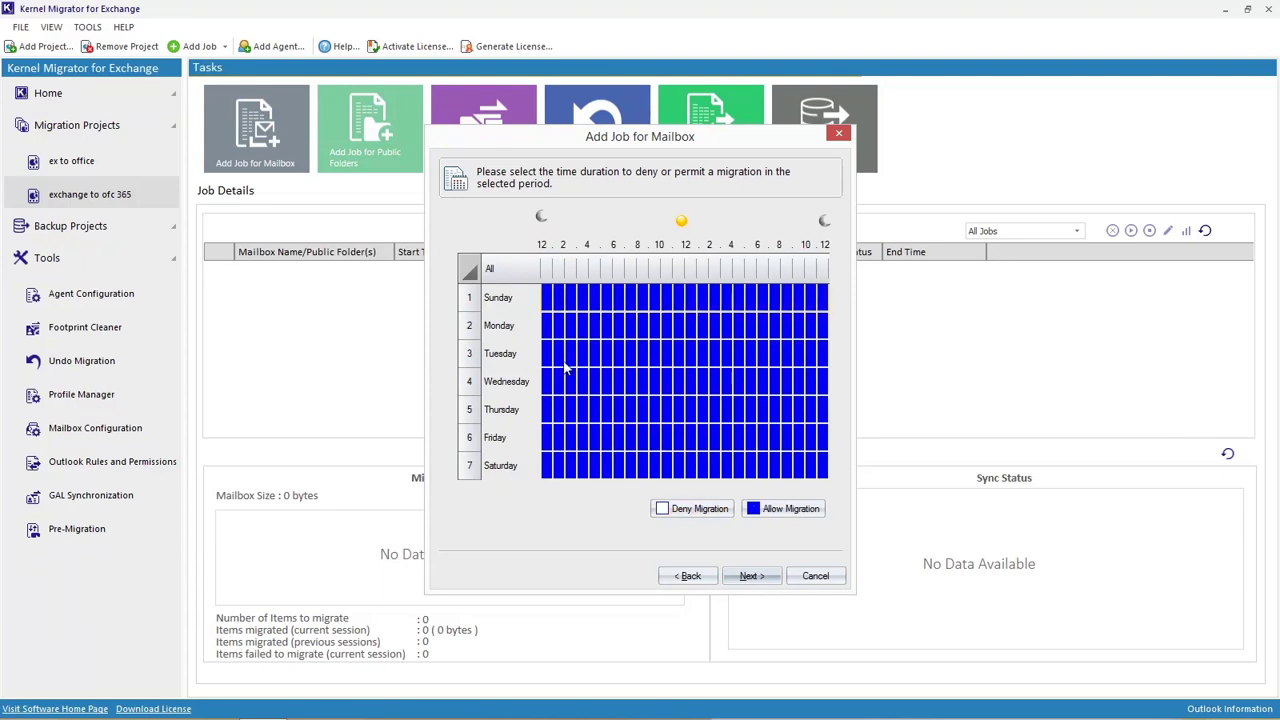
{"action": "left_click", "coordinate": [792, 510]}
{"action": "left_click_drag", "start_coordinate": [547, 350], "coordinate": [825, 356]}
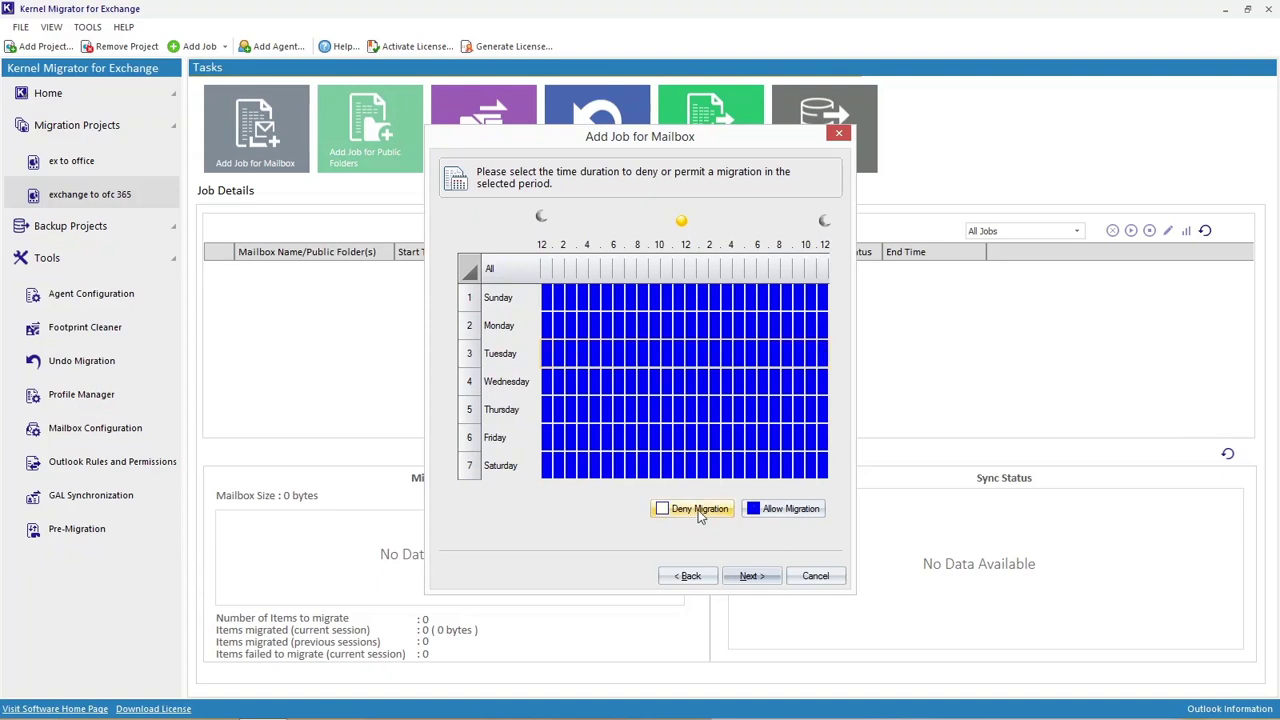
{"action": "left_click", "coordinate": [751, 576]}
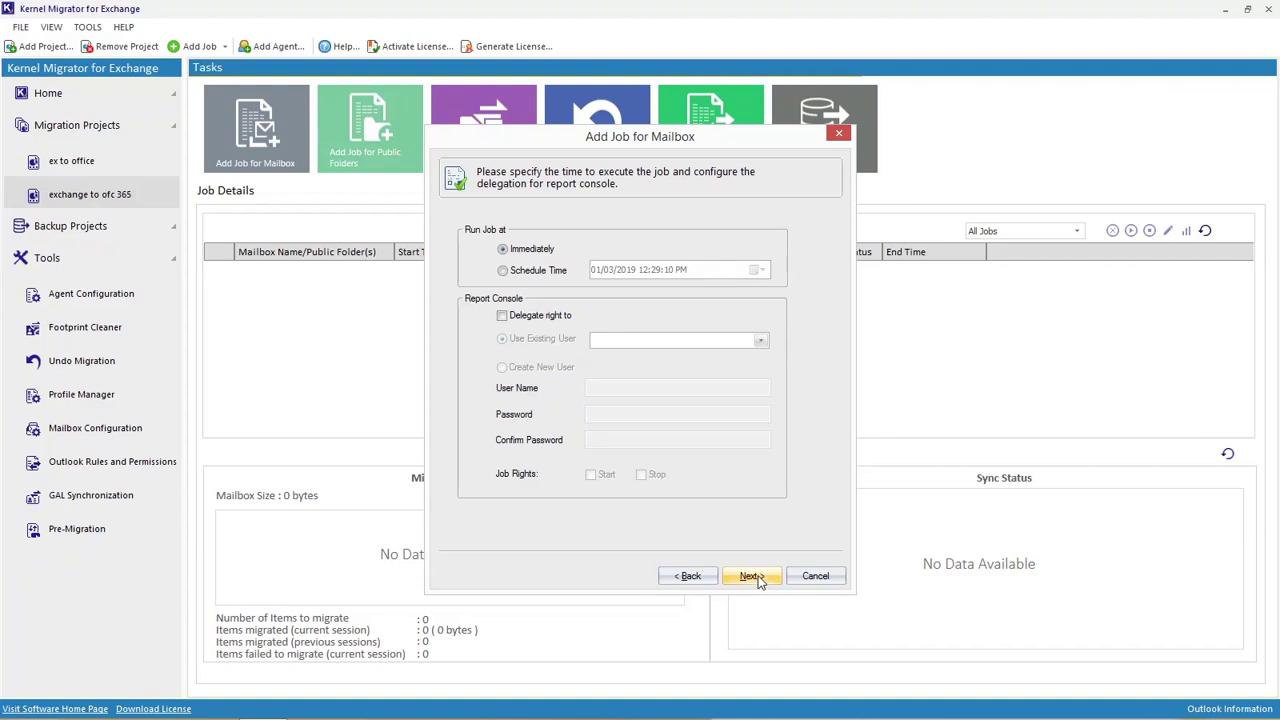
Delegate the report console to the existing user administrator with Start and Stop job rights, and finish the job set to run immediately
{"action": "left_click", "coordinate": [502, 315]}
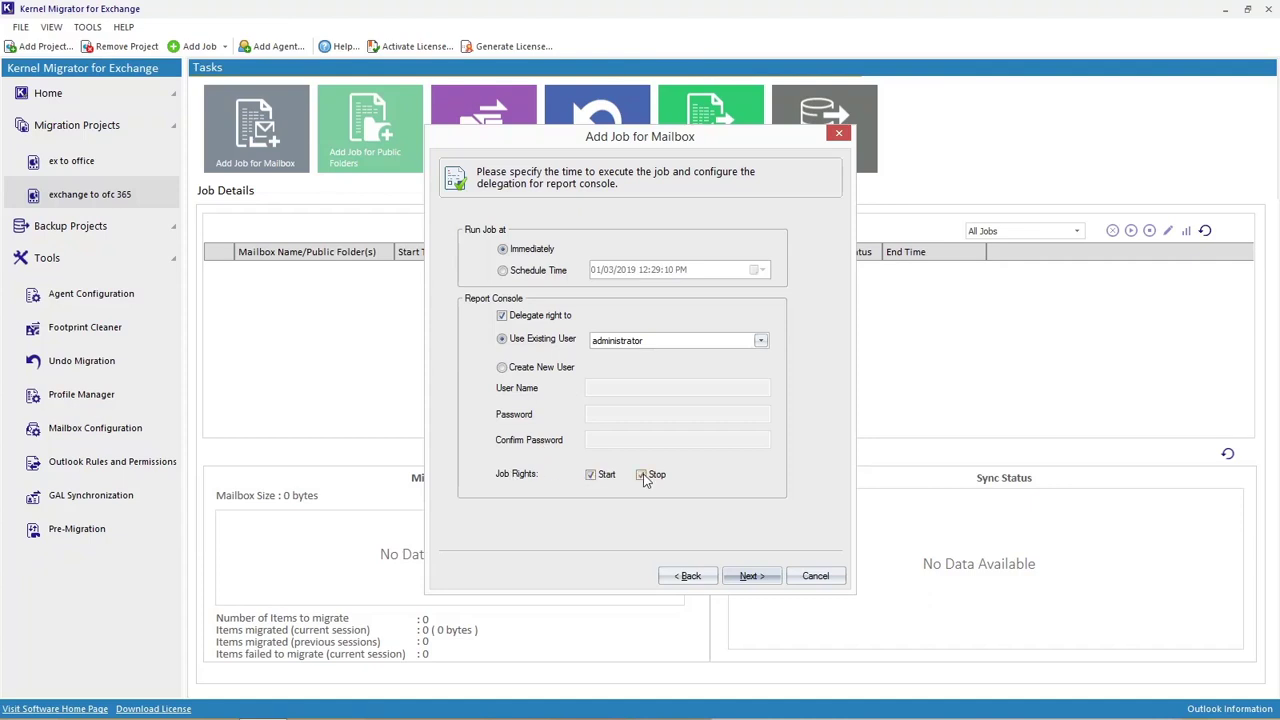
{"action": "left_click", "coordinate": [745, 577]}
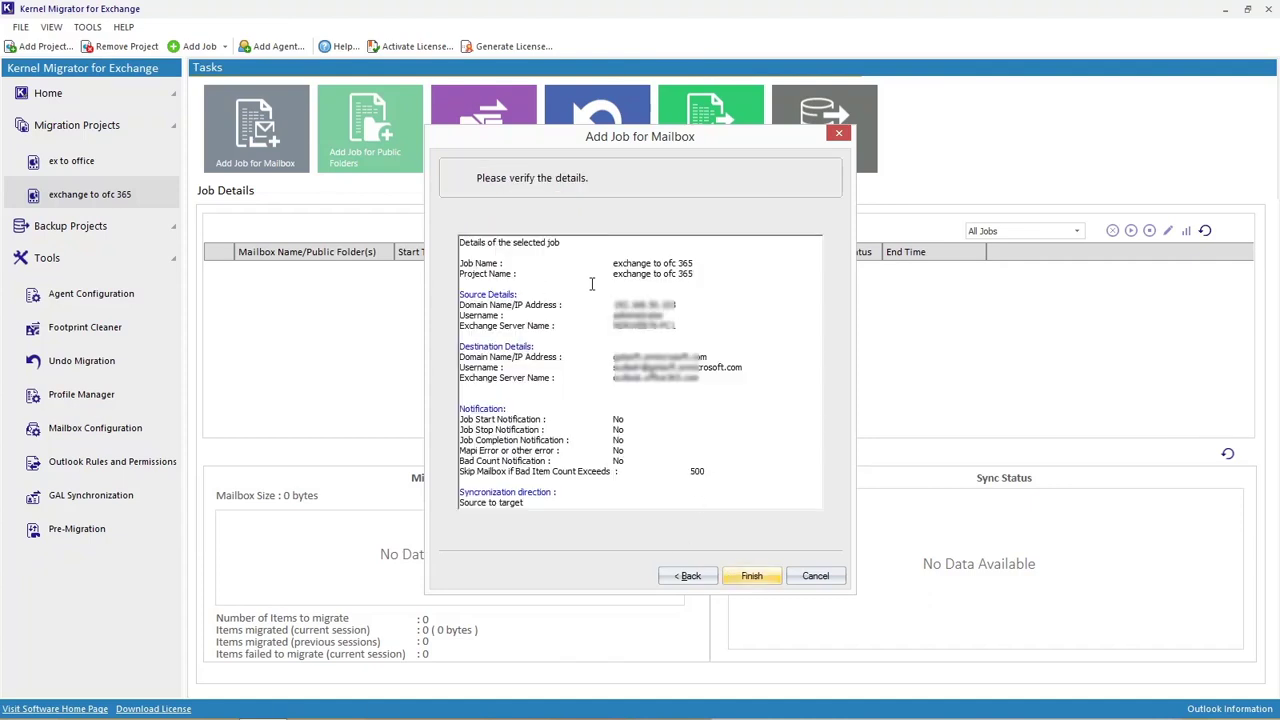
{"action": "left_click", "coordinate": [752, 578]}
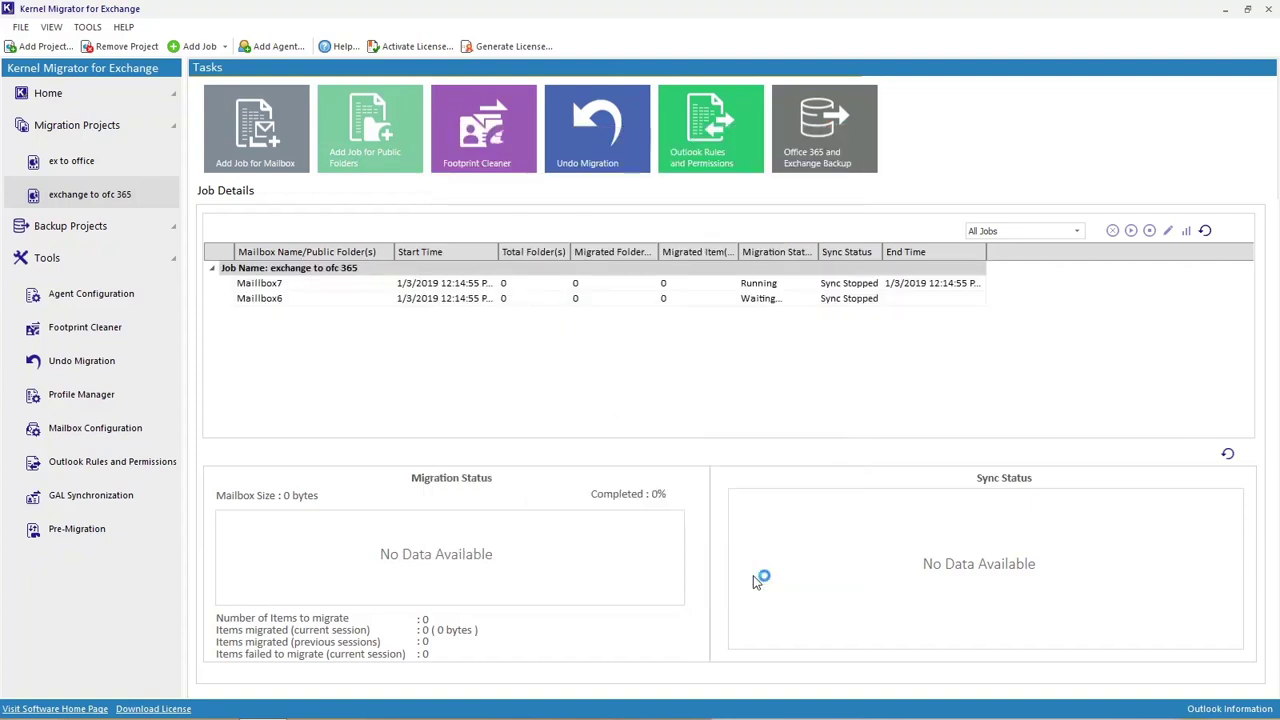